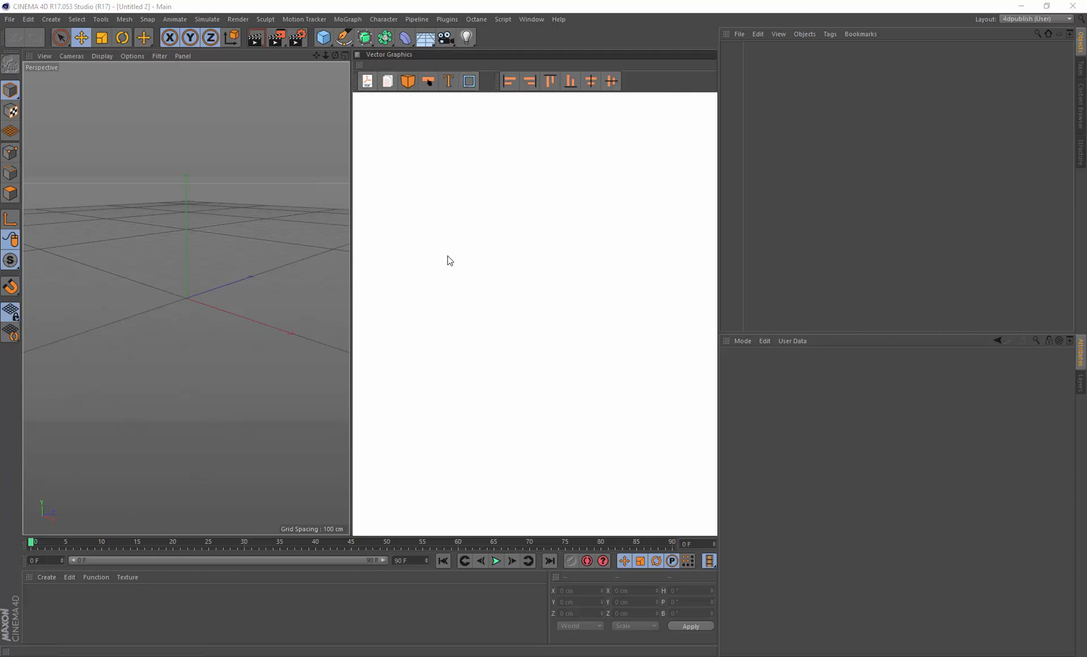
Step: Add a plane and two slab-shaped cubes standing upright along its opposite edges
left_click_drag(320, 35, 414, 74)
left_click(413, 78)
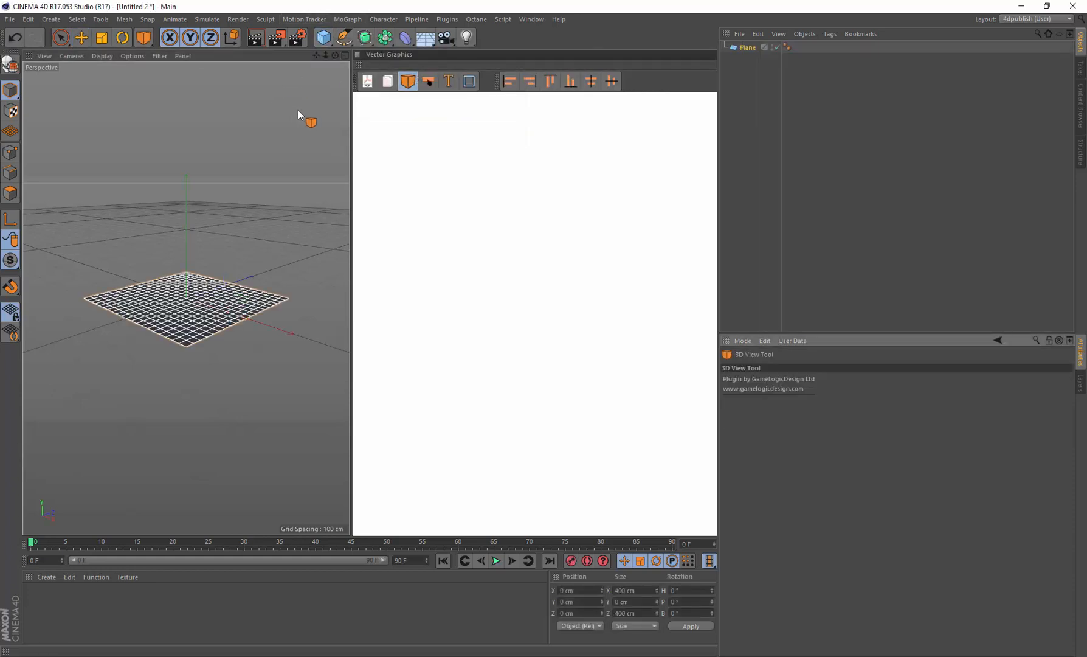
left_click(79, 37)
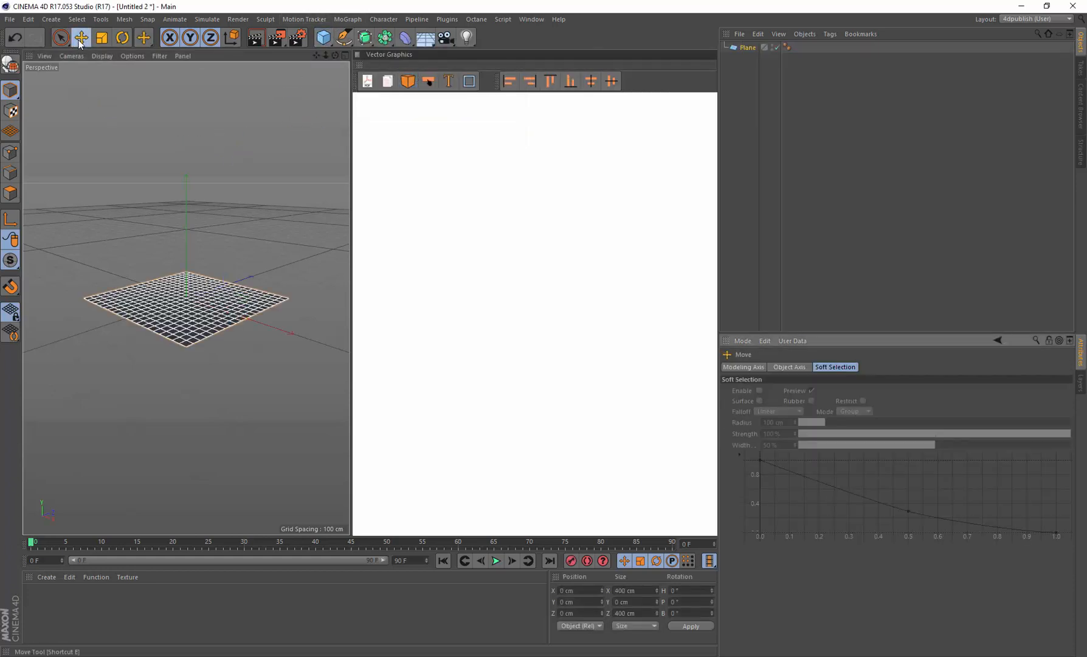
left_click_drag(318, 41, 318, 40)
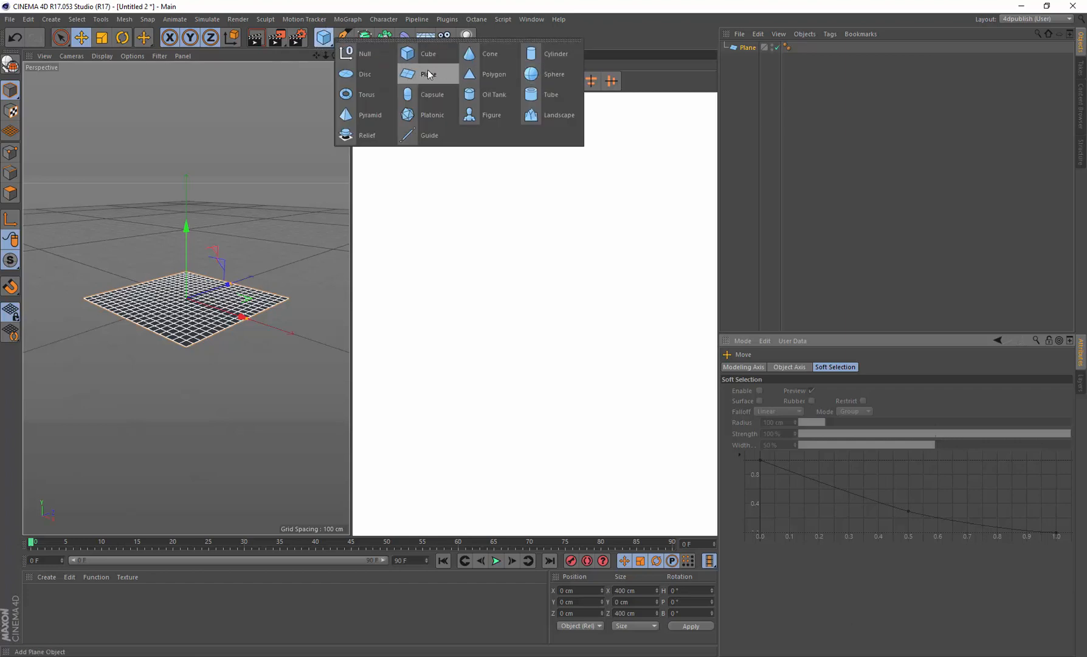
left_click(426, 53)
left_click_drag(211, 290, 271, 273)
Step: Add a sphere, move it along X to about -170 cm, and raise it at the plane's edge
left_click_drag(336, 38, 541, 75)
left_click_drag(323, 37, 556, 71)
left_click_drag(239, 309, 196, 301)
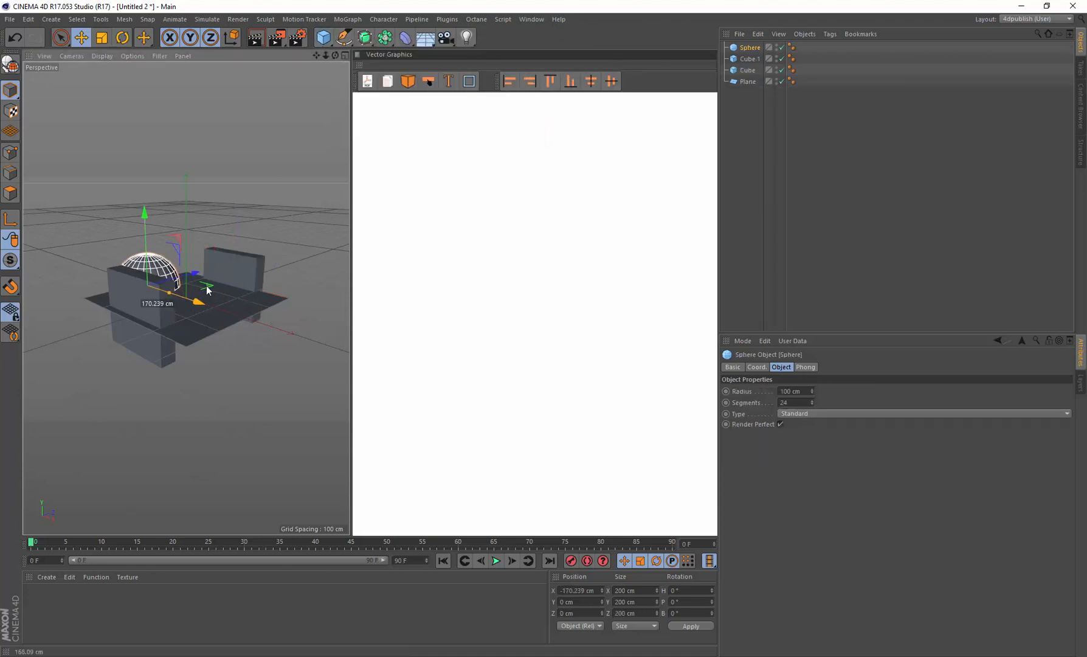
left_click_drag(146, 207, 150, 180)
left_click(200, 146)
Step: Add a tube and move it along X to about 136 cm, opposite the sphere
left_click_drag(323, 39, 541, 96)
left_click_drag(243, 317, 283, 334)
Step: Add a camera facing the tube and sphere, looking down at about 47°
mouse_move(334, 56)
left_mouse_down()
mouse_move(318, 56)
mouse_move(337, 73)
mouse_move(340, 58)
mouse_move(319, 56)
left_mouse_up()
scroll(248, 165, "up", 3)
left_click(445, 37)
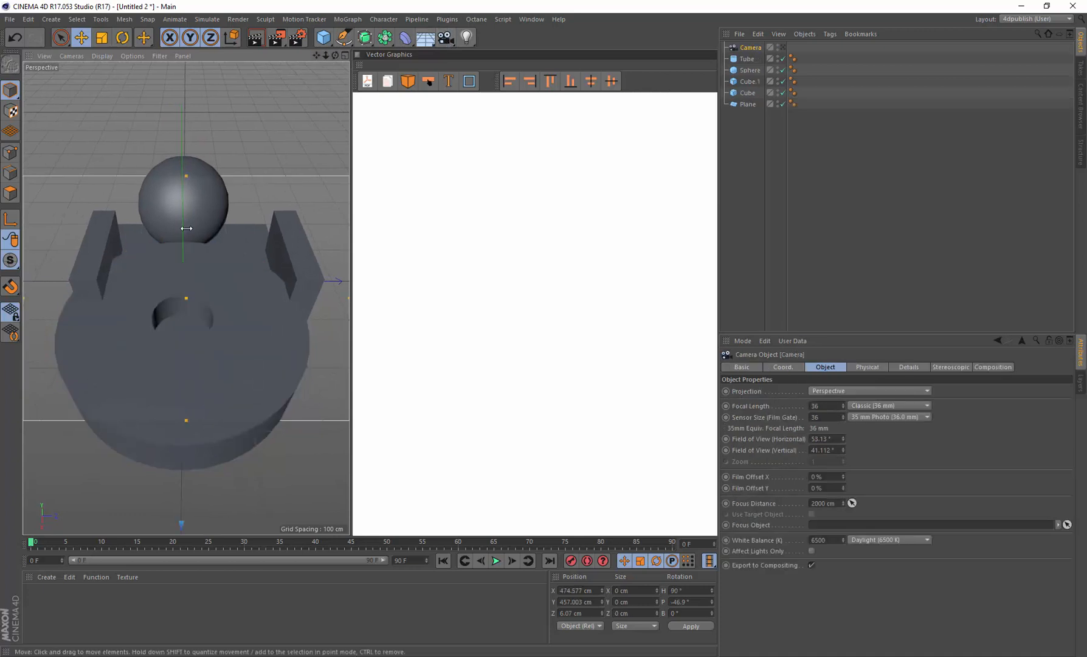
Step: Add a second camera framing the sphere in close-up, looking low across the tube
scroll(187, 230, "up", 5)
mouse_move(332, 54)
left_mouse_down()
mouse_move(333, 43)
mouse_move(319, 57)
left_mouse_up()
scroll(250, 195, "up", 3)
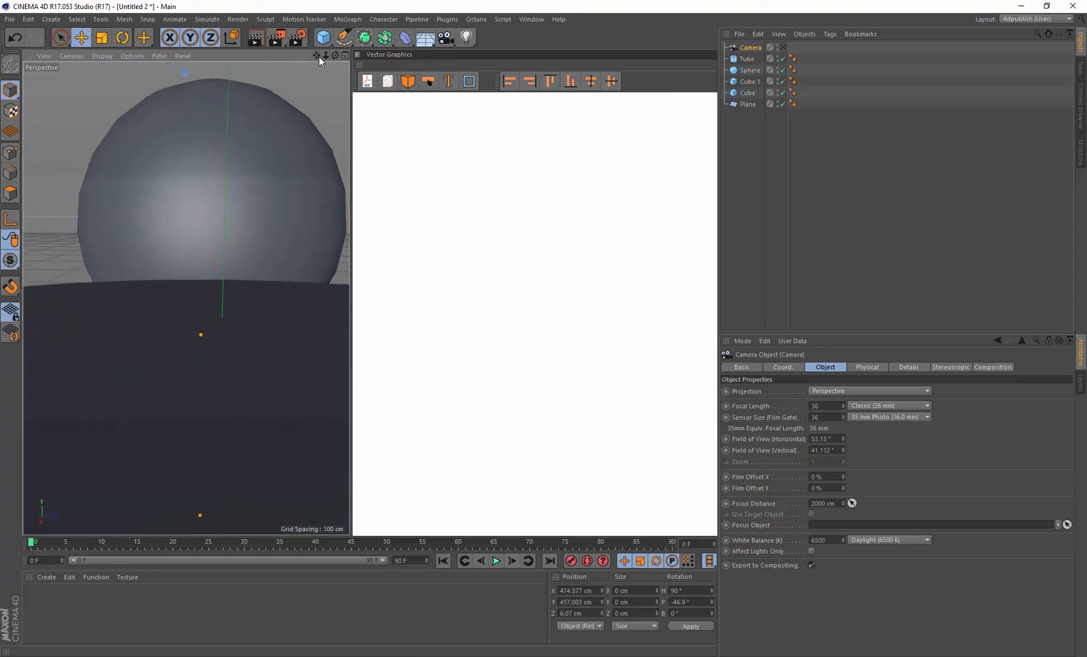
left_click(446, 38)
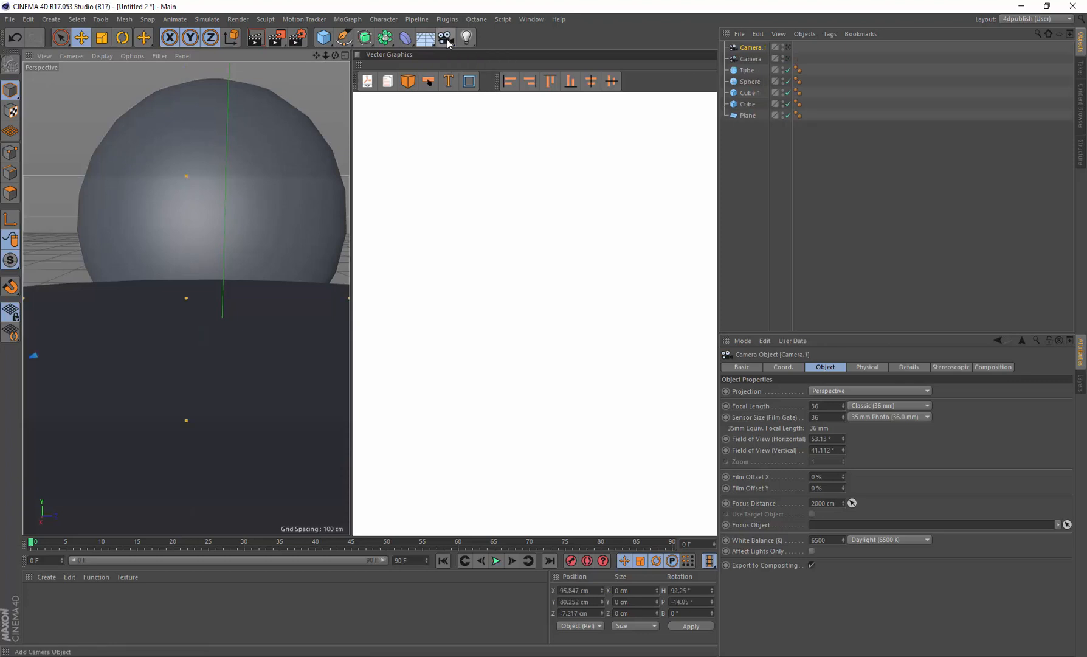
Step: Add a third camera showing the whole model obliquely from above and farther away
scroll(274, 193, "down", 5)
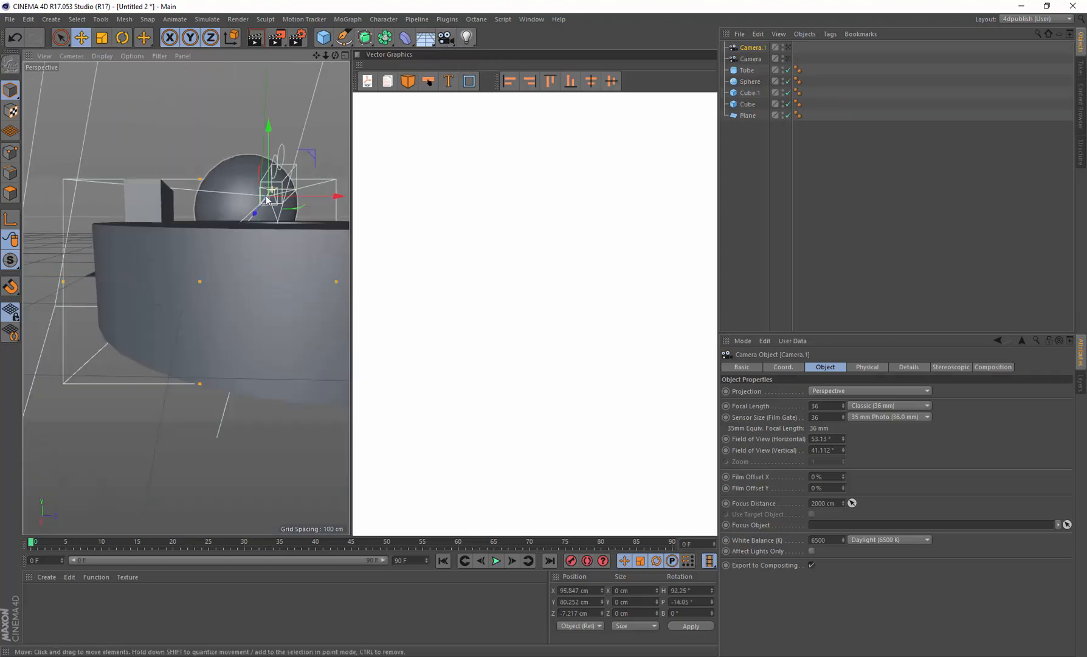
scroll(267, 199, "down", 4)
left_click_drag(335, 56, 147, 17)
mouse_move(336, 56)
left_mouse_down()
mouse_move(337, 38)
mouse_move(348, 55)
left_mouse_up()
scroll(220, 255, "up", 2)
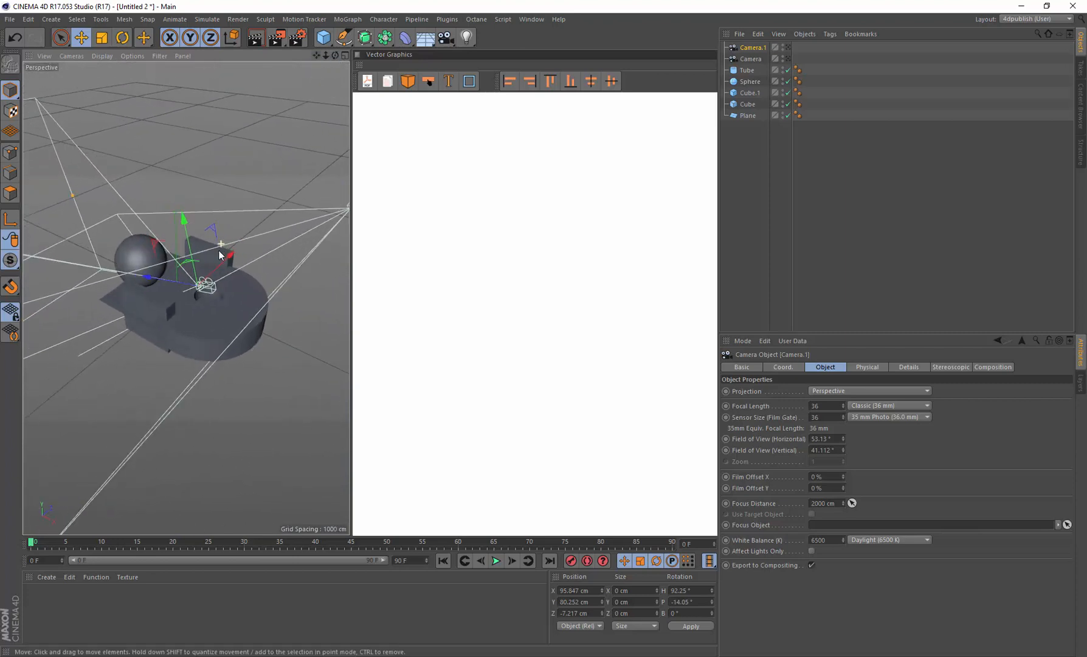
scroll(220, 255, "up", 1)
left_click(446, 37)
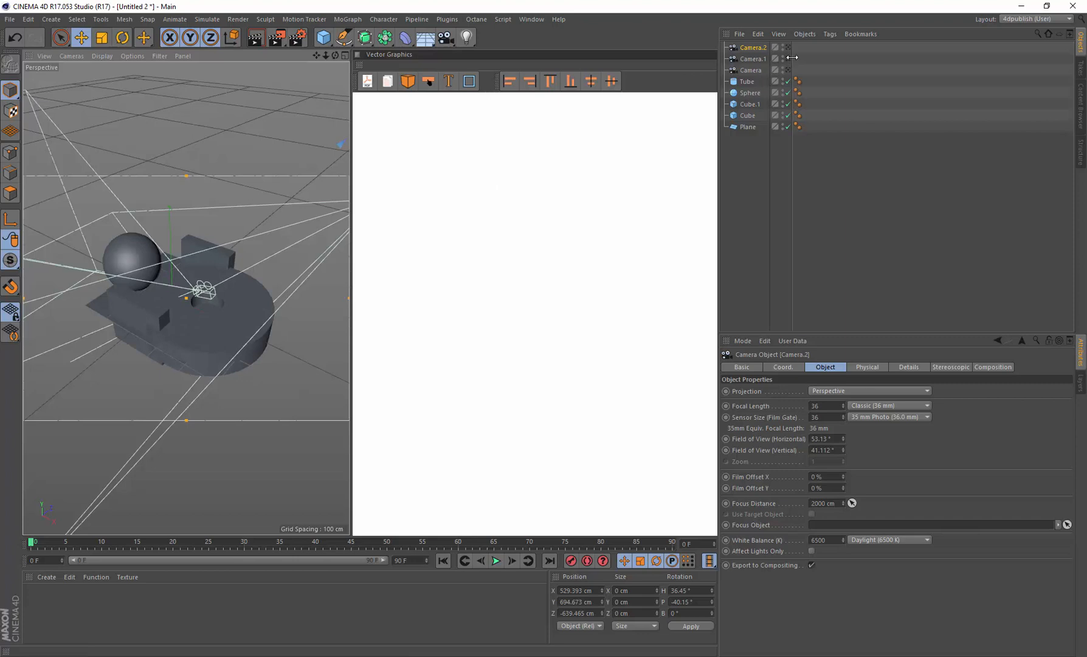
Step: Look through the close-up camera Camera.1 and rename it TakeCamera
left_click(788, 58)
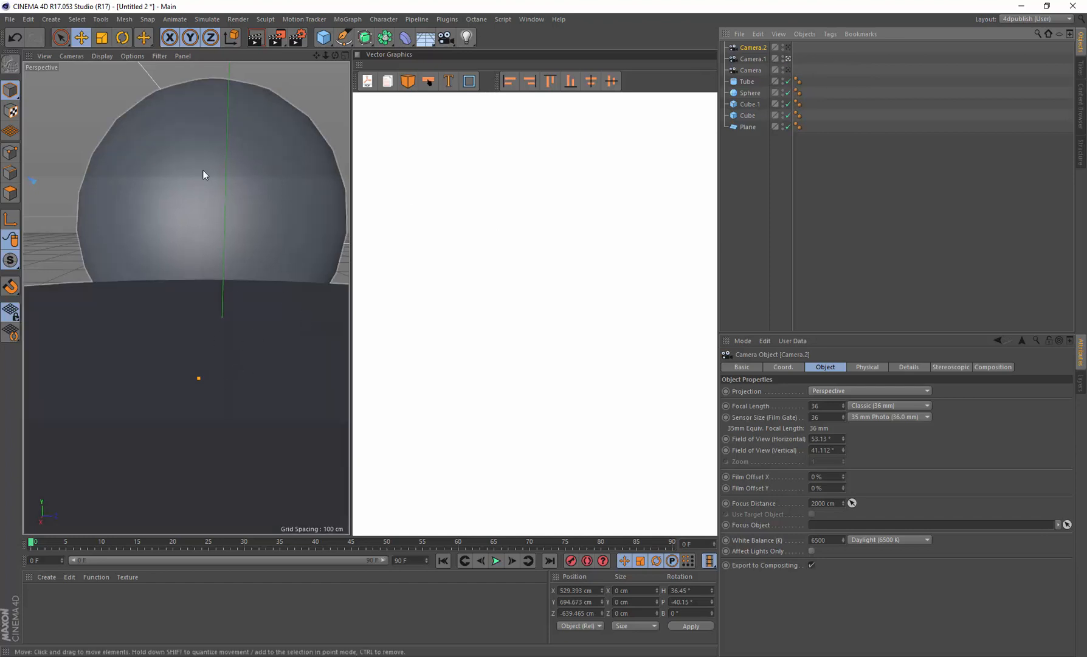
double_click(762, 59)
type("Tal")
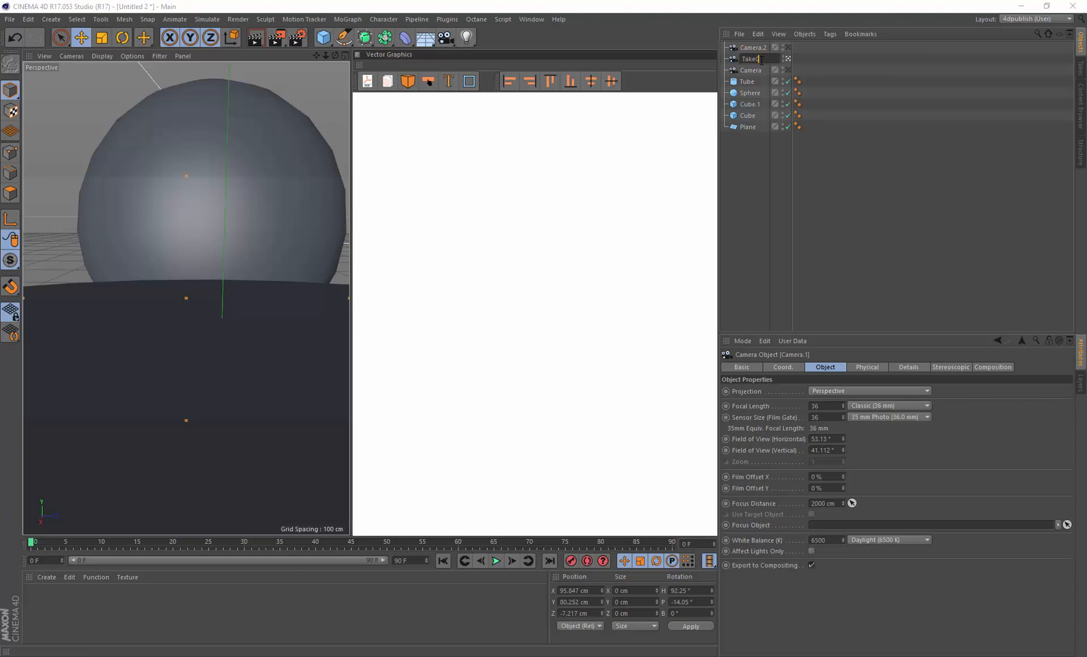
type("eCamera")
key("Return")
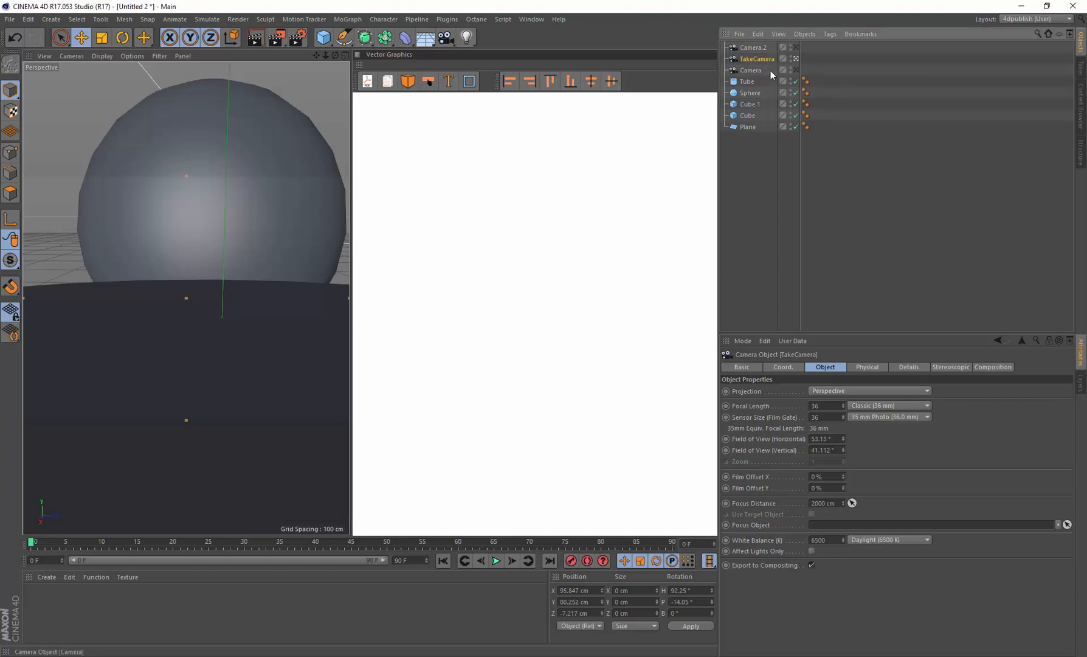
left_click(797, 59)
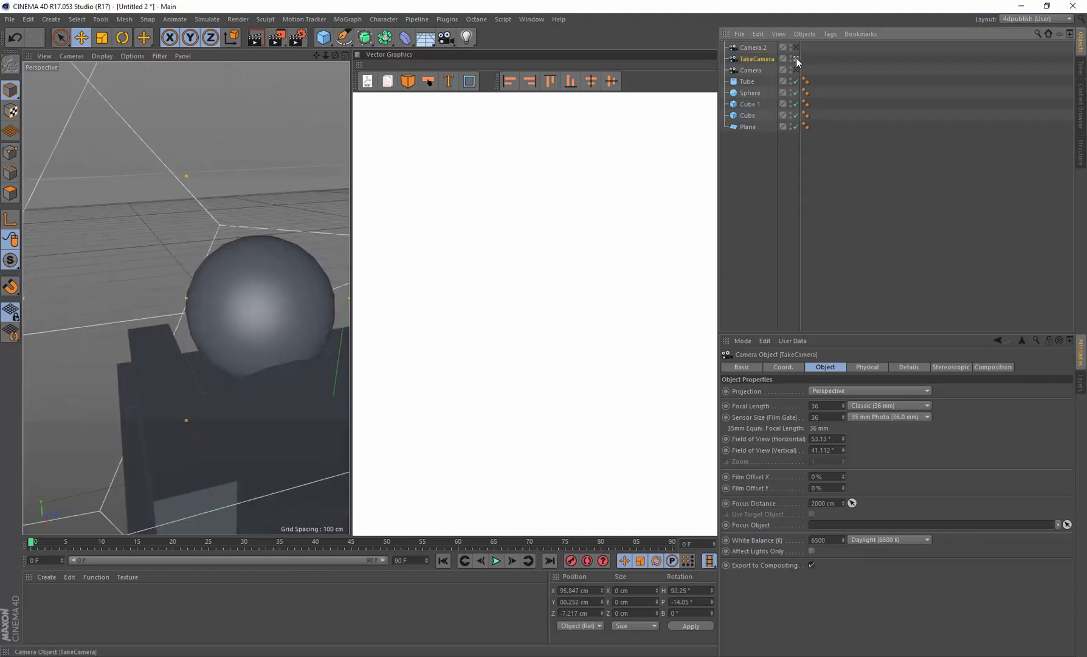
left_click(797, 59)
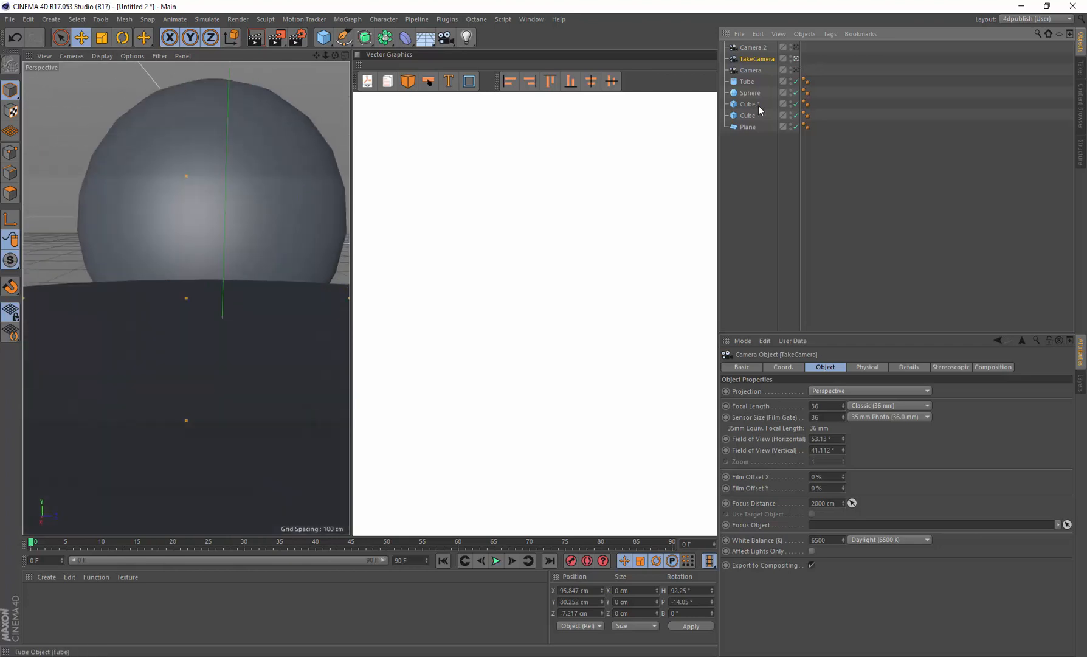
left_click(748, 82)
right_click(747, 83)
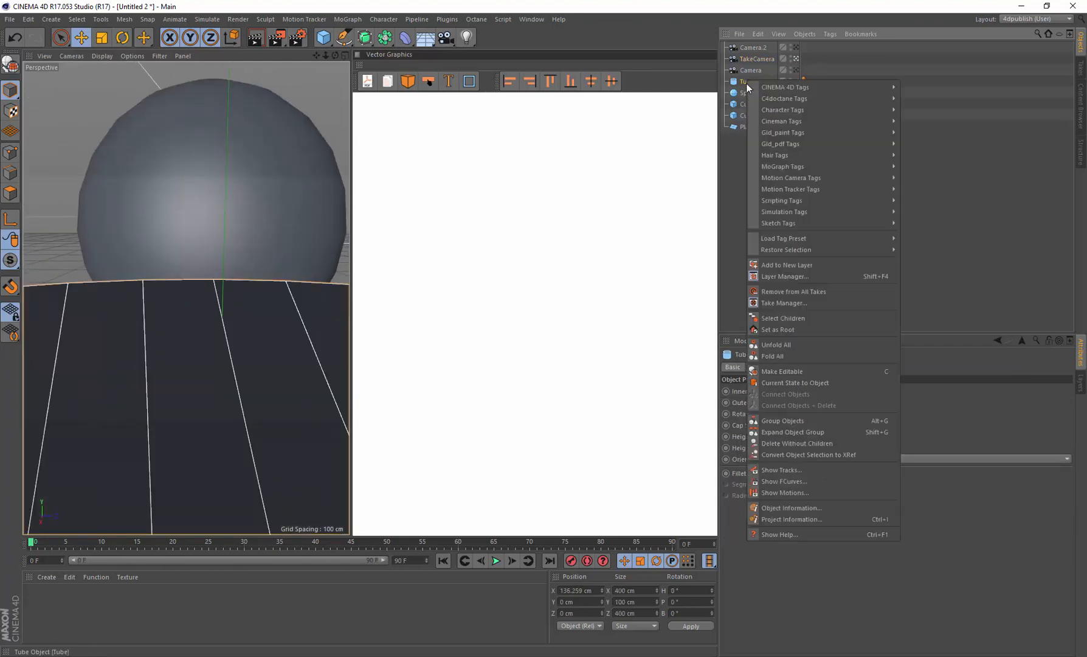
left_click(831, 251)
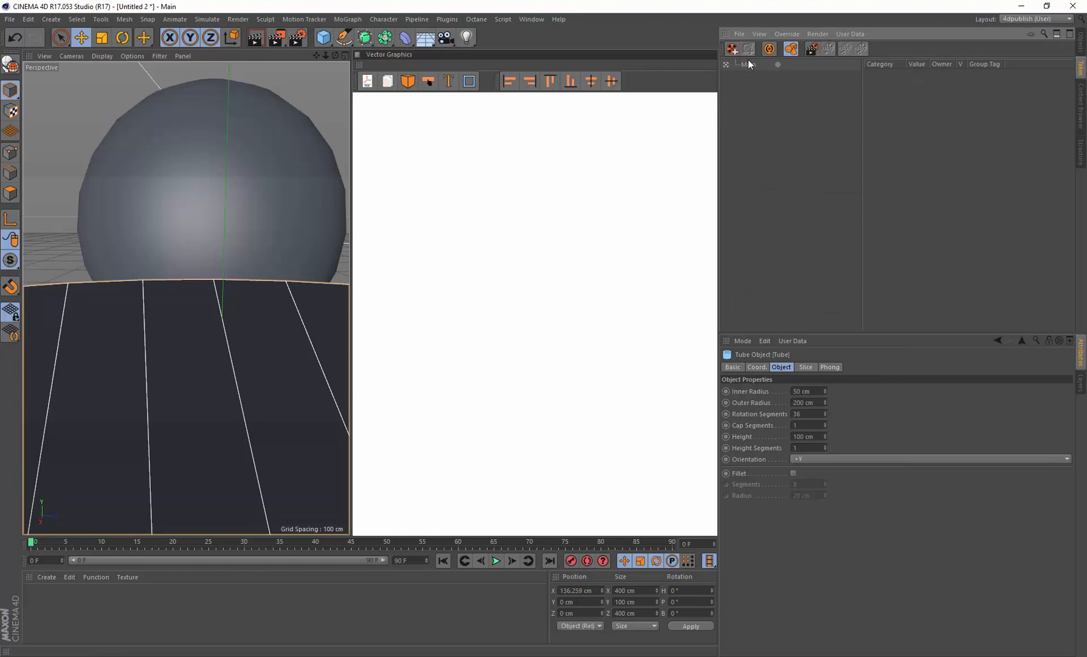
Step: Create a new take and assign the Tube object to it
left_click(737, 49)
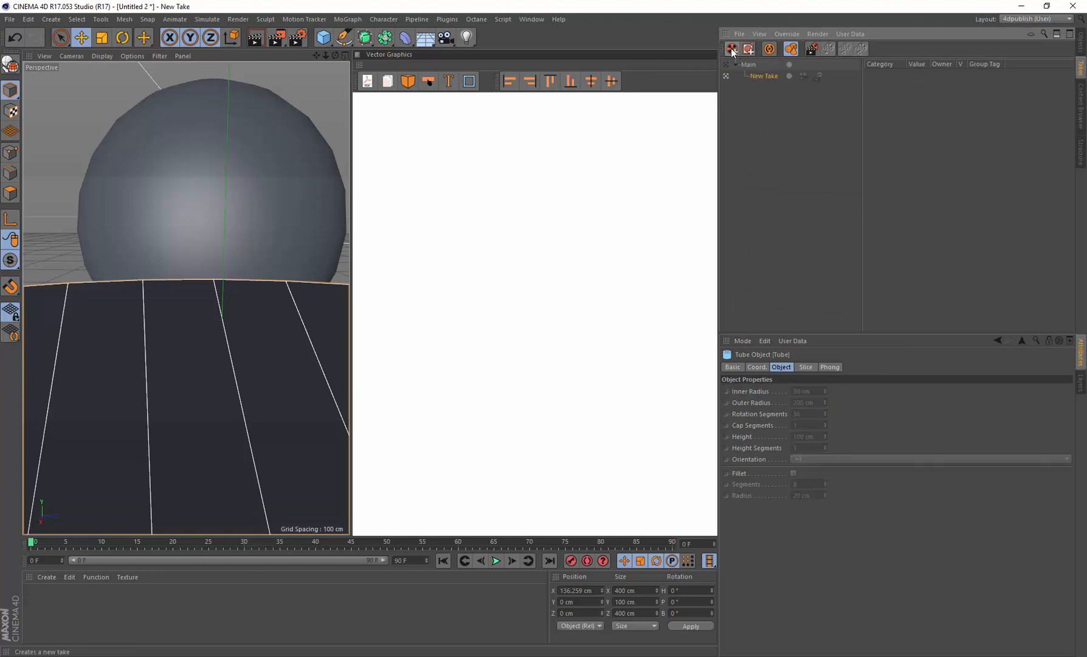
left_click(1080, 43)
right_click(749, 82)
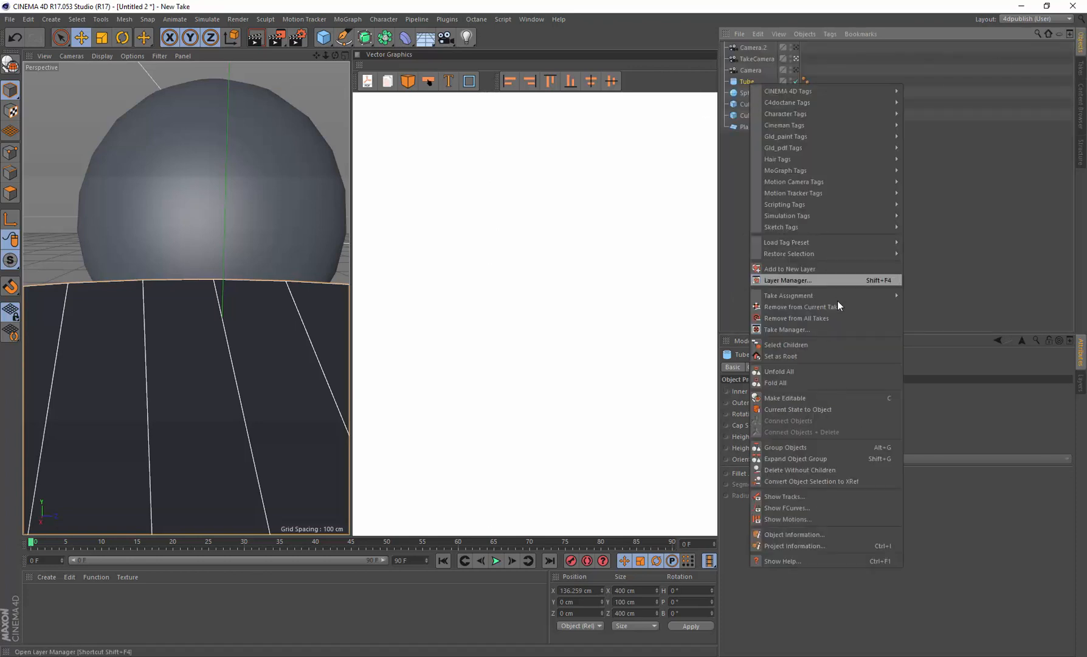
mouse_move(839, 297)
left_click(928, 293)
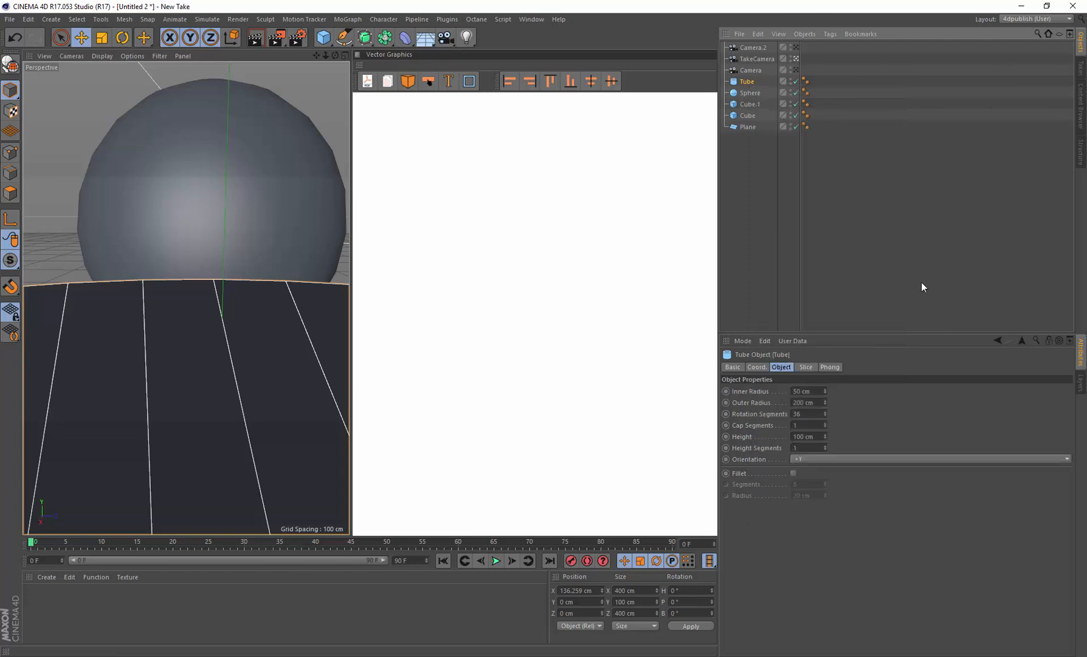
left_click(1080, 67)
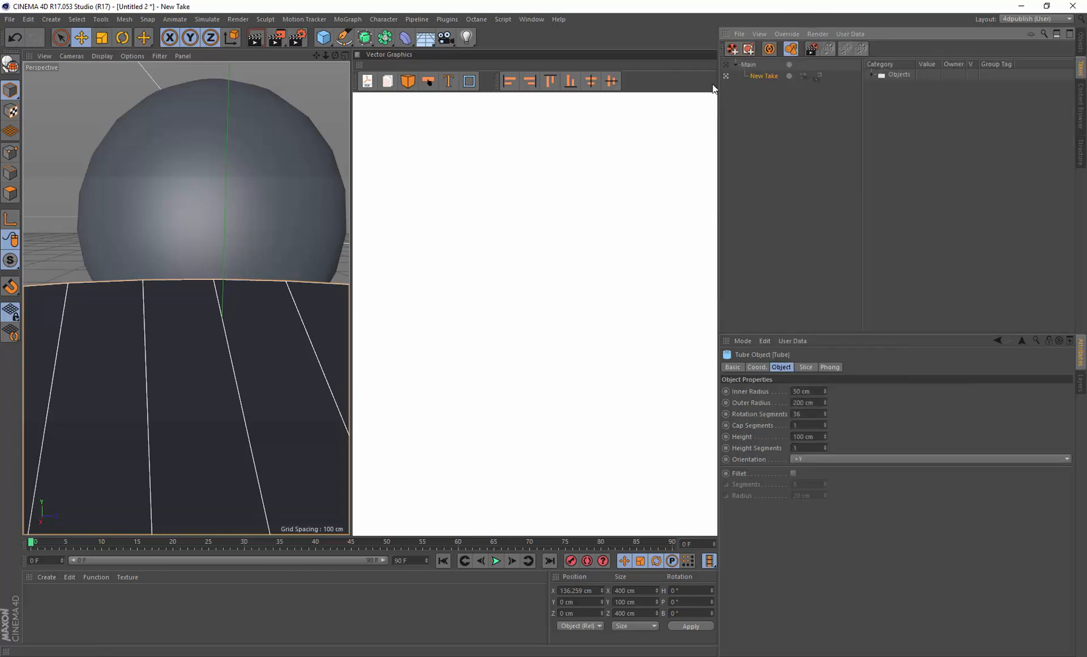
Step: Hide the Tube in New Take and compare that take with the Main take
left_click(1080, 42)
left_click(792, 80)
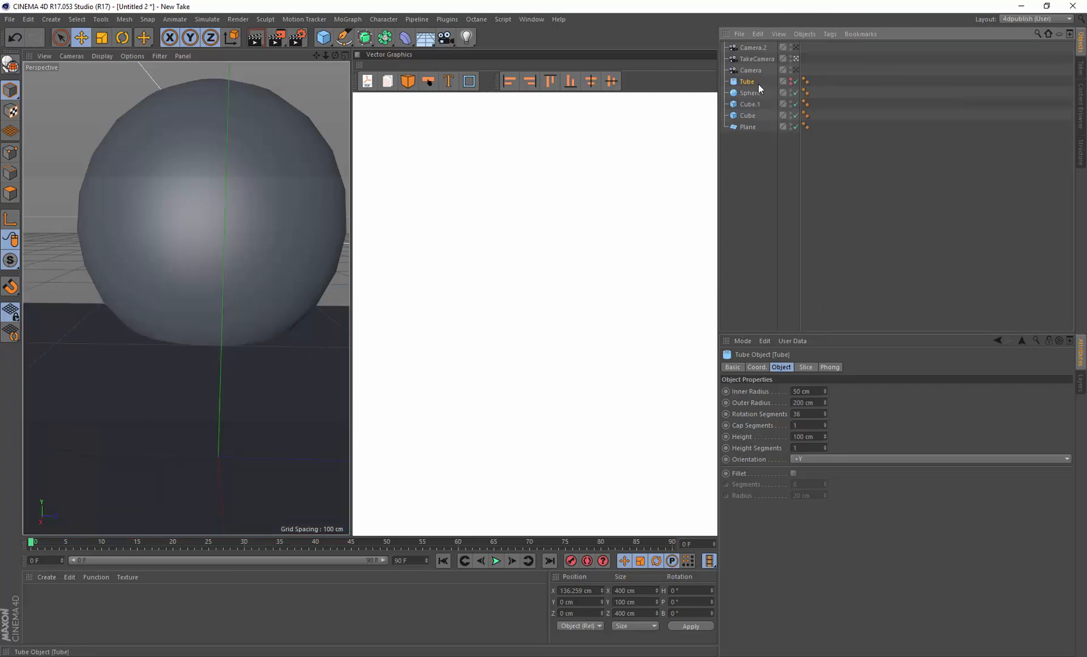
left_click(1080, 67)
left_click(726, 64)
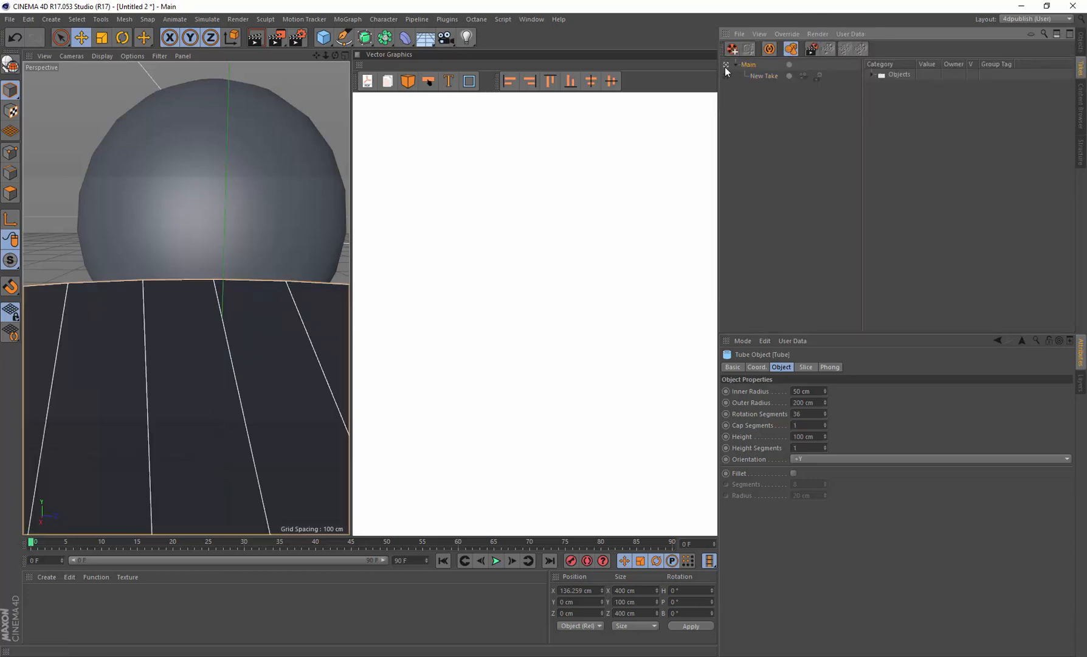
left_click(726, 76)
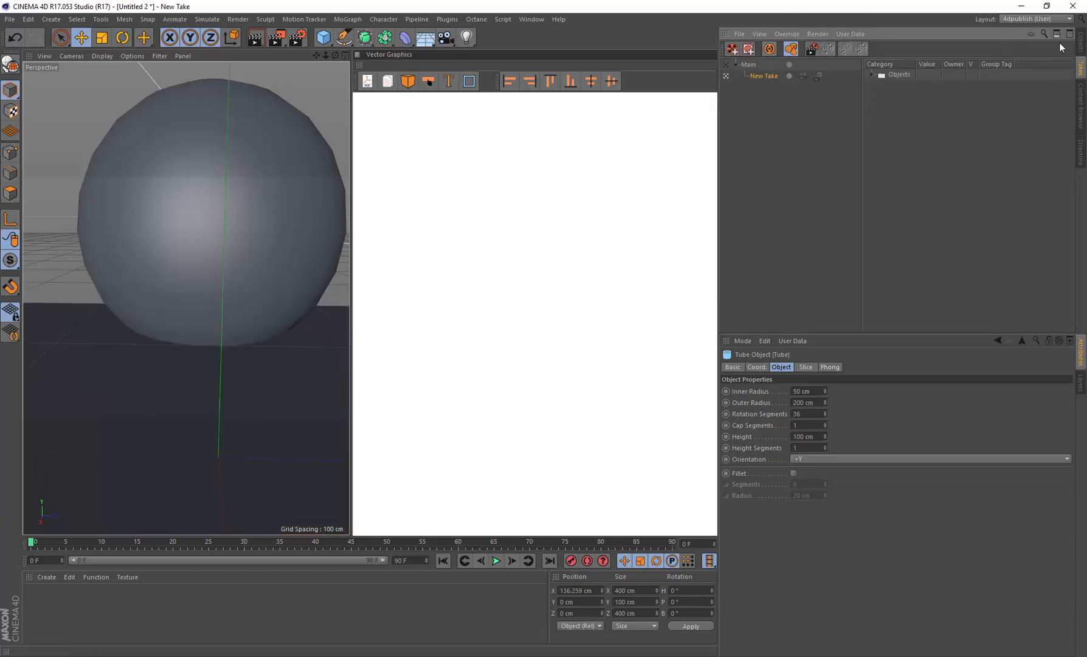
Step: Look through the first Camera in New Take, orbit its view, and undo the changes
left_click(1080, 43)
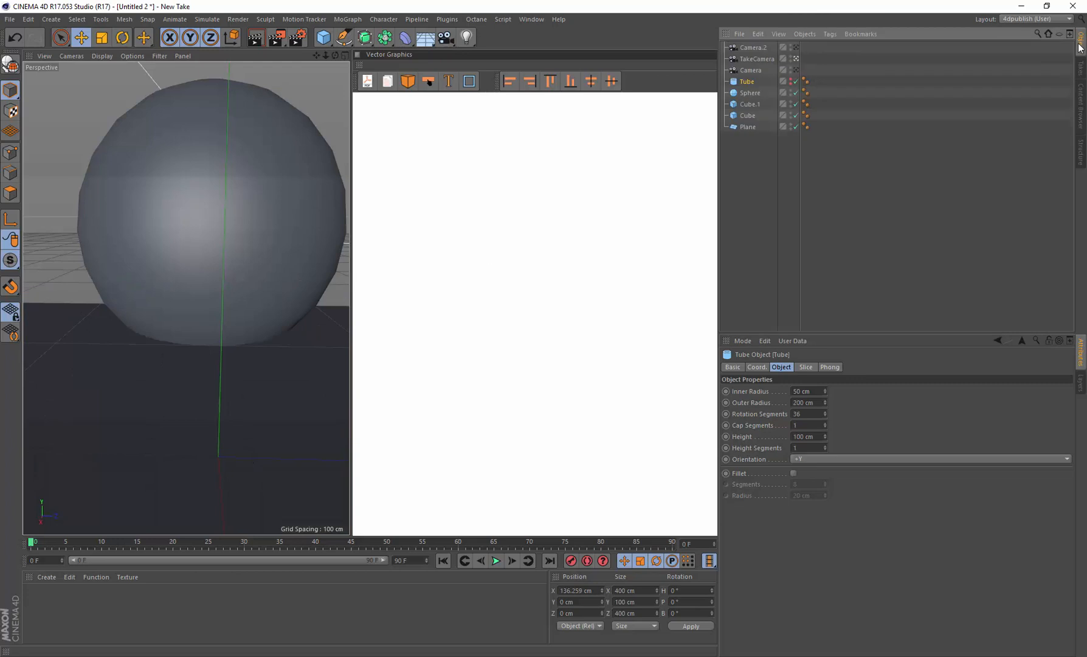
left_click(796, 70)
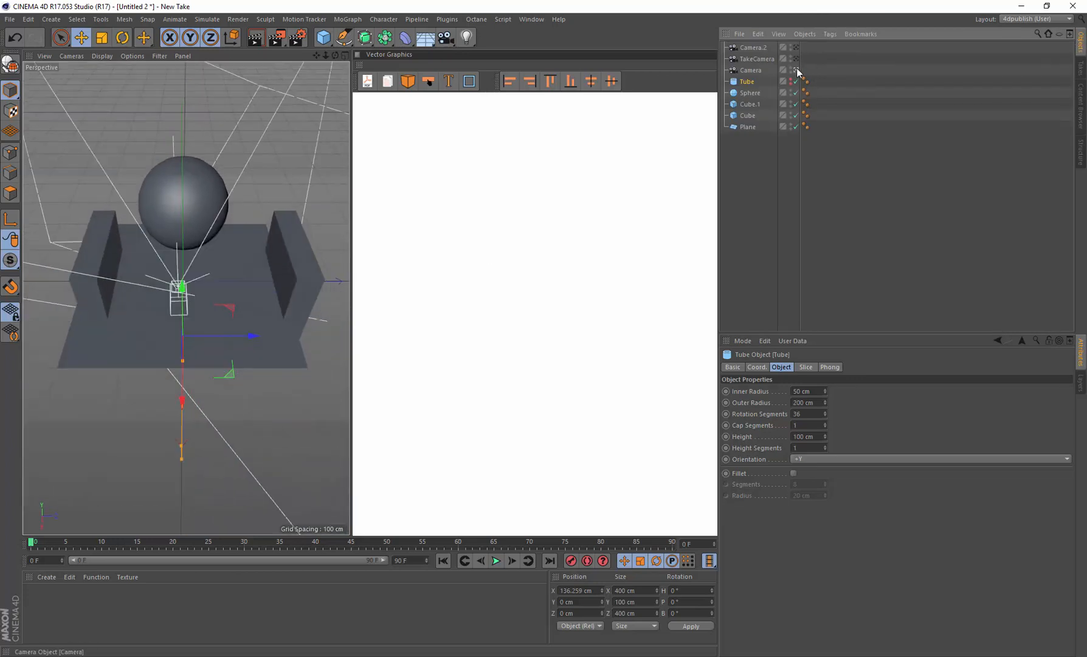
mouse_move(334, 53)
left_mouse_down()
mouse_move(329, 67)
mouse_move(338, 59)
left_mouse_up()
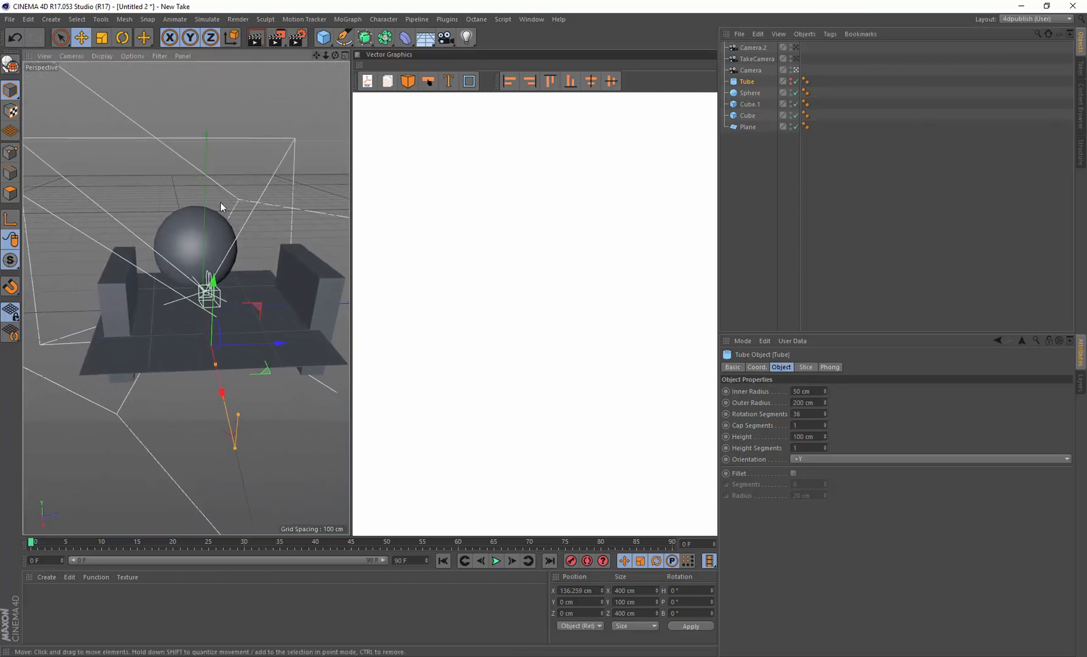
left_click(607, 132)
key("ctrl+z")
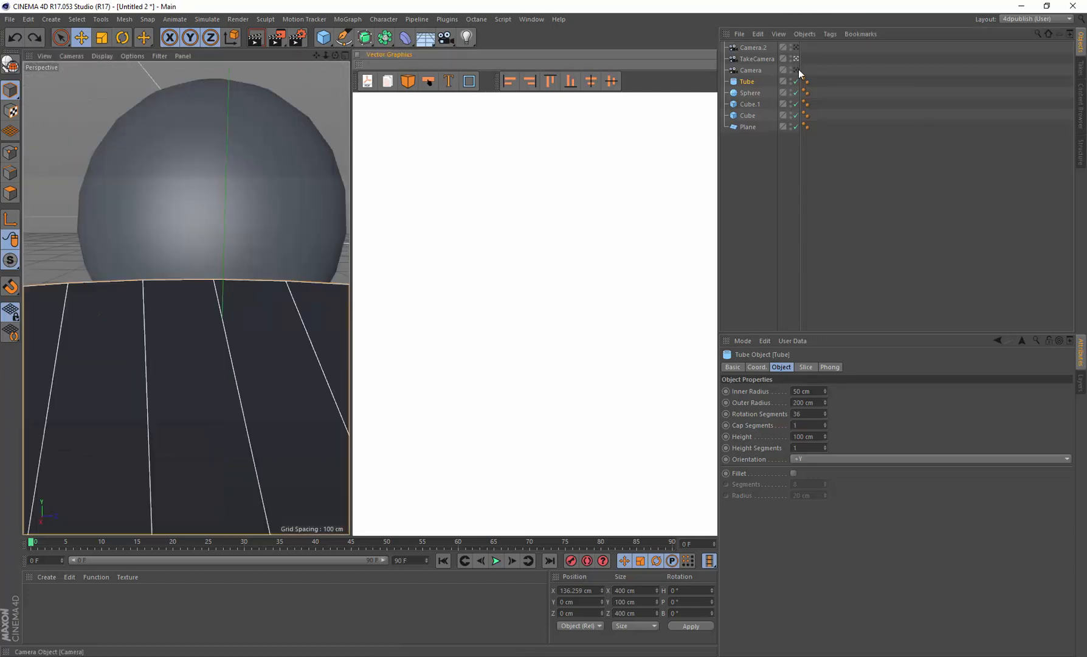
Step: Check the scene through the first Camera, return to the default view, and orbit to see the model from the tube side
left_click(796, 70)
left_click(797, 71)
left_click(796, 71)
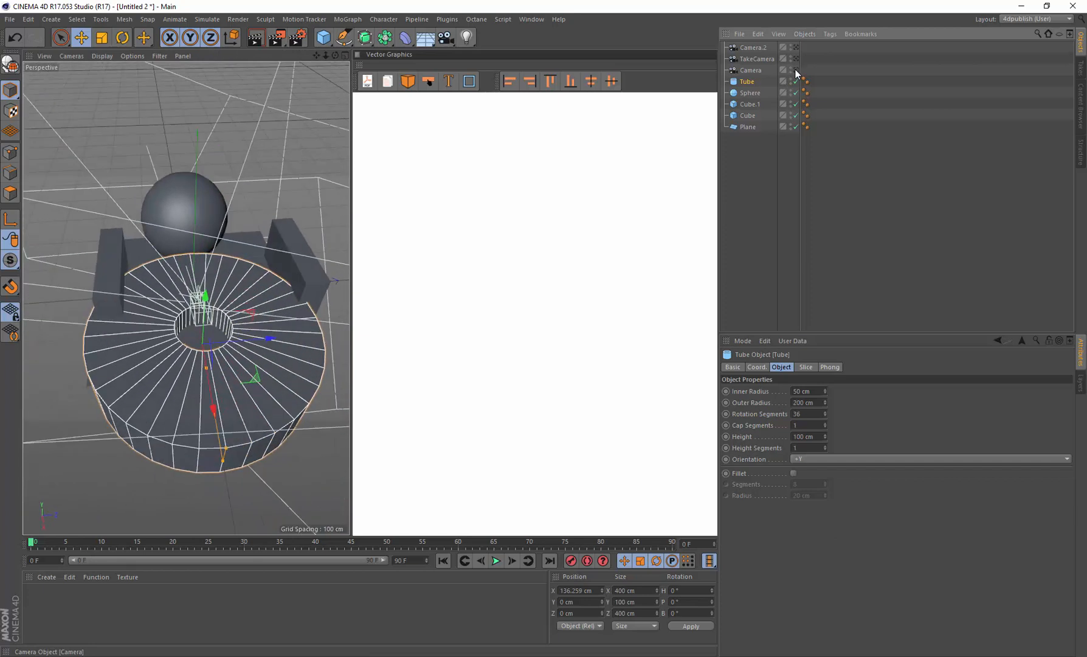
left_click(751, 157)
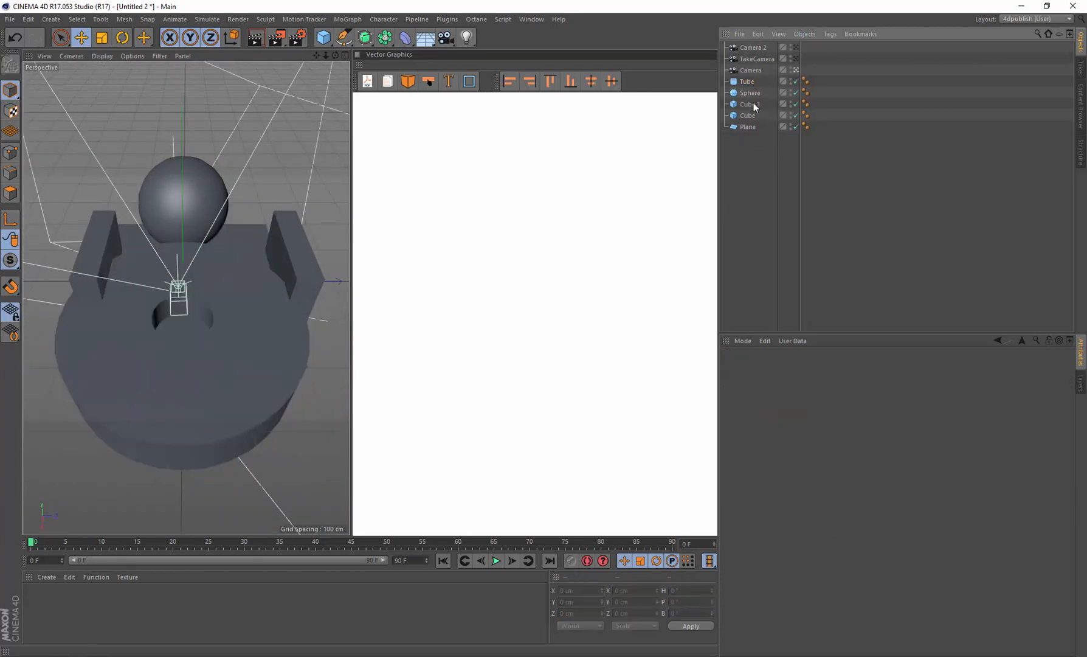
left_click(797, 71)
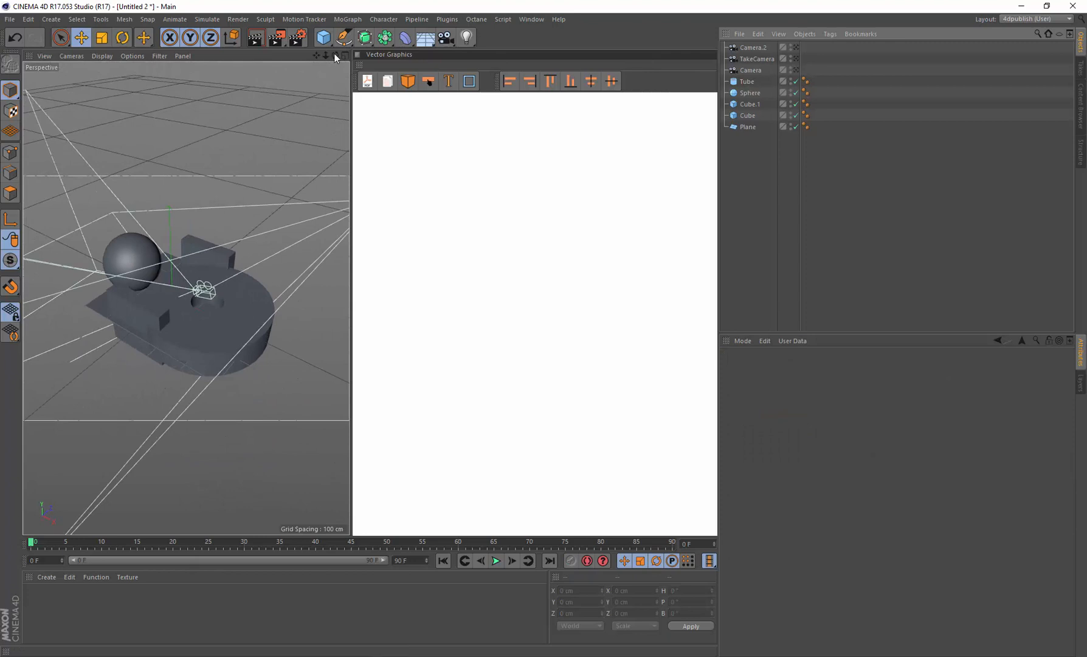
left_click_drag(335, 55, 203, 210)
scroll(203, 209, "up", 3)
mouse_move(316, 55)
left_mouse_down()
mouse_move(314, 30)
mouse_move(317, 57)
left_mouse_up()
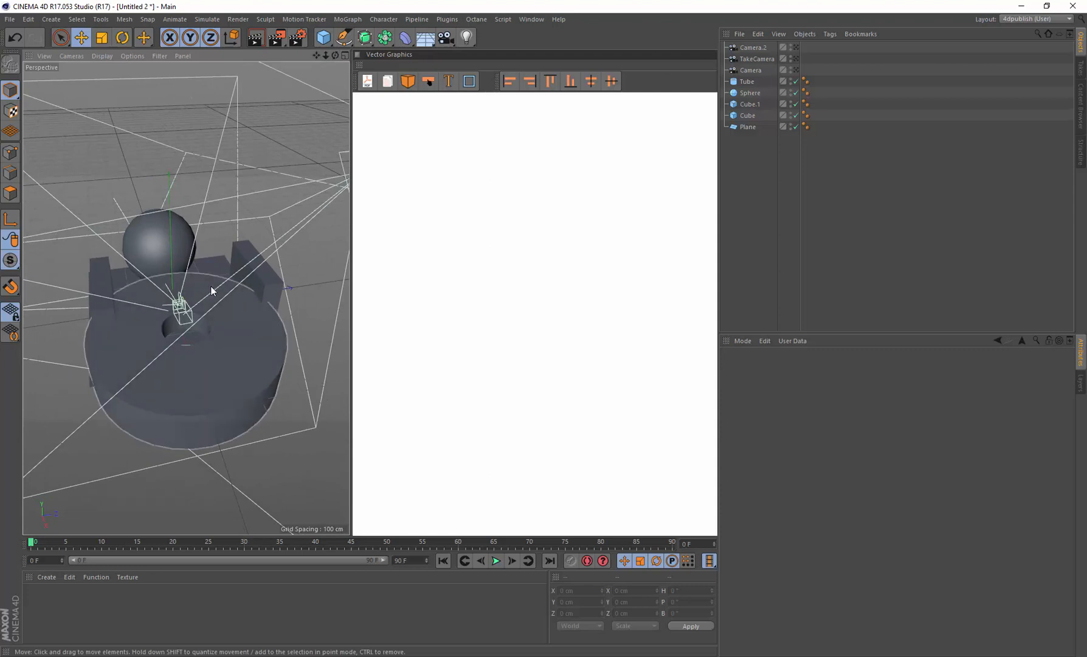
Step: Add a PDF object and a new page inside it
left_click(367, 82)
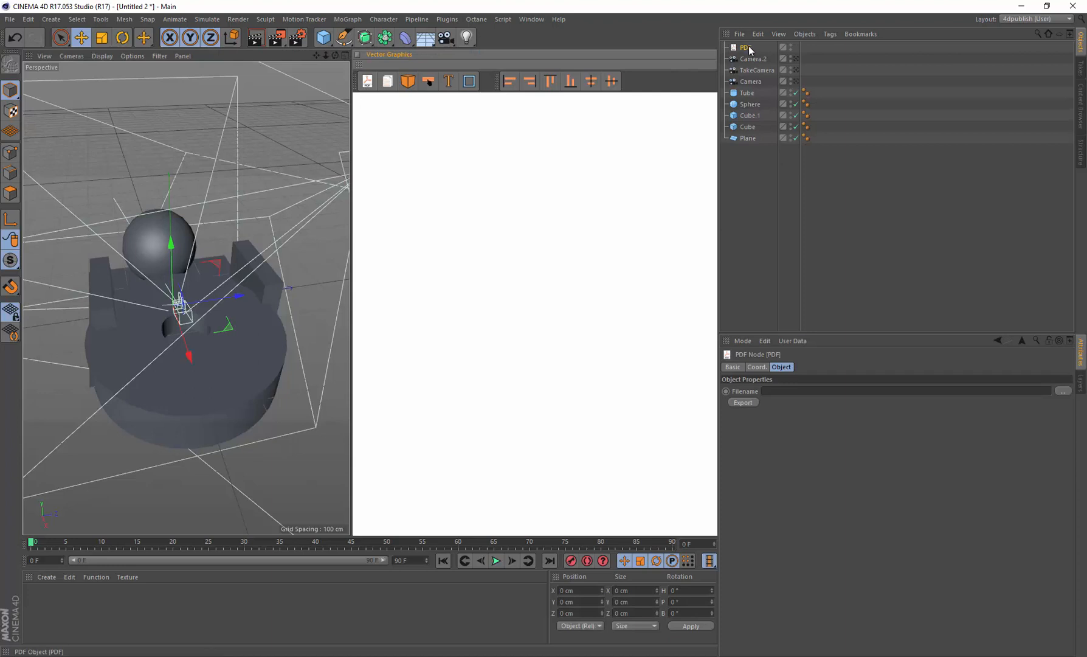
left_click(391, 83)
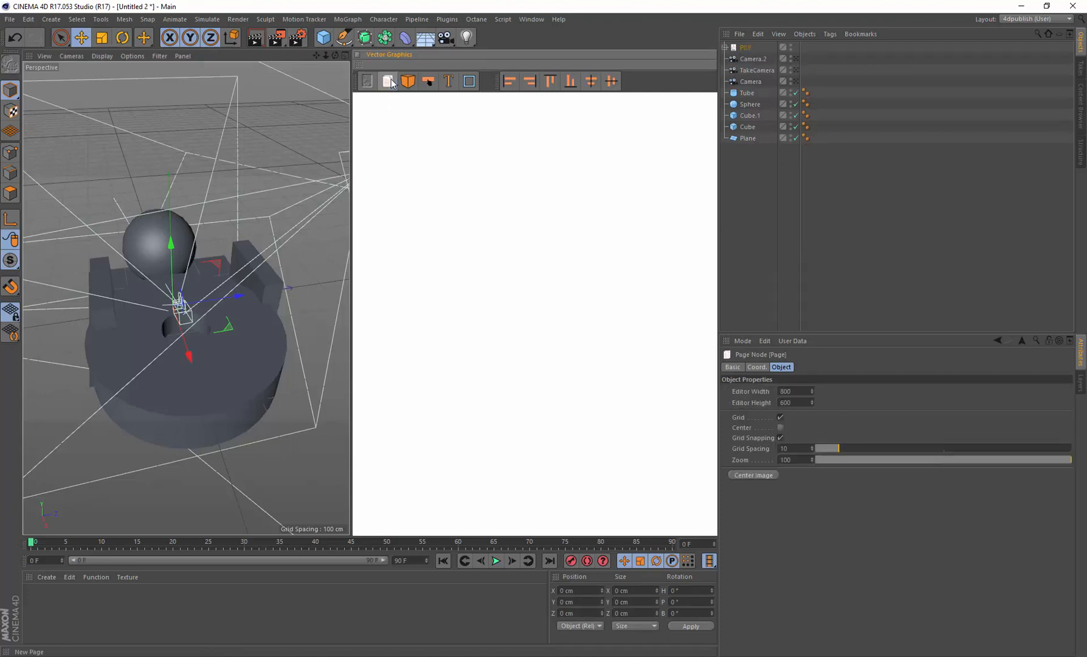
Step: Set the page's editor width and height to 512 each
left_click_drag(797, 391, 742, 390)
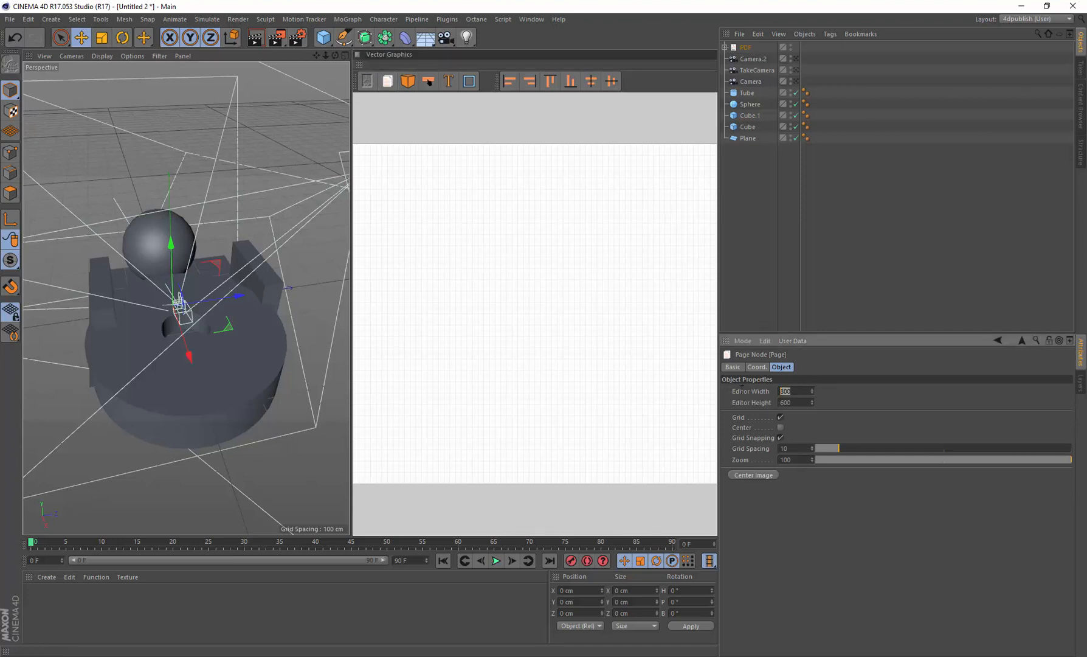
type("512")
key("Tab")
type("5")
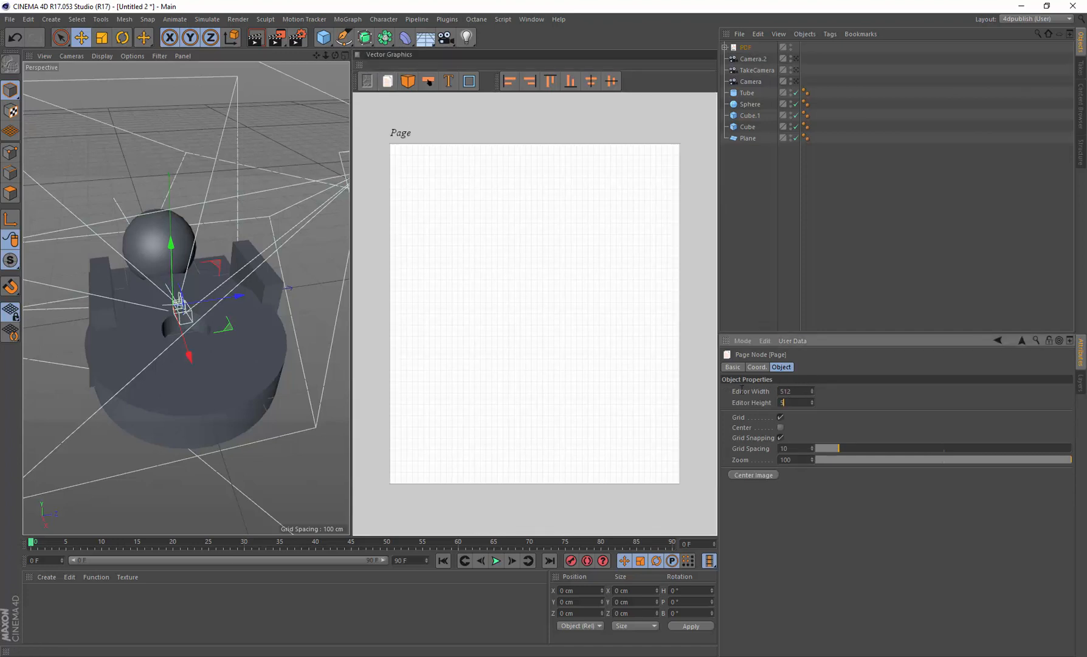
type("12")
key("Return")
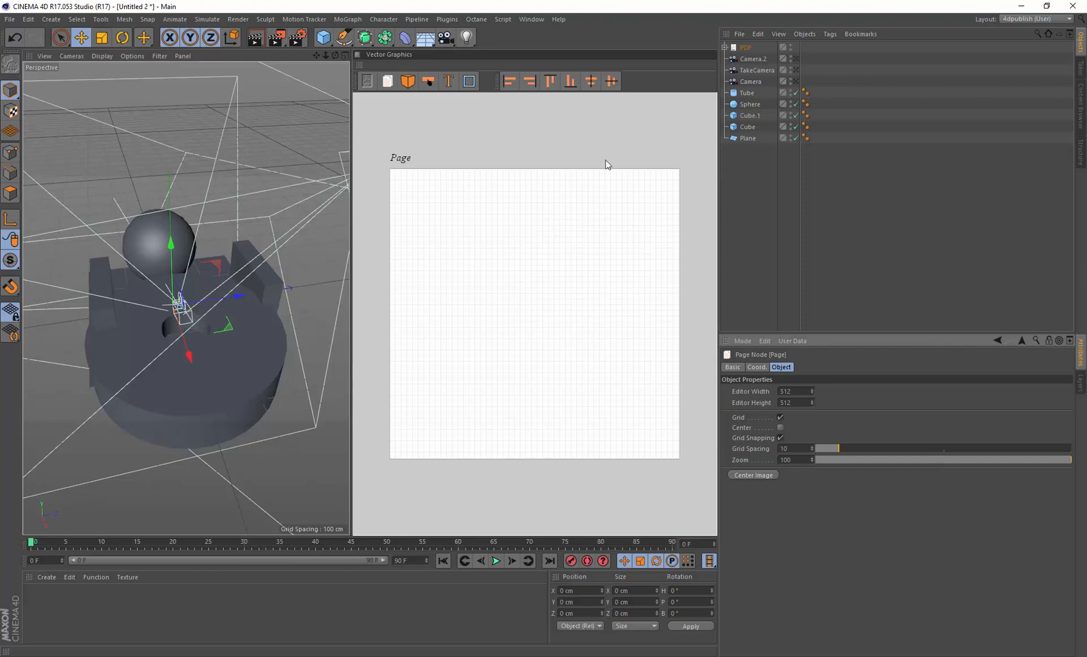
Step: Set the page's grid spacing to 38 and enable its Center option
left_click(725, 48)
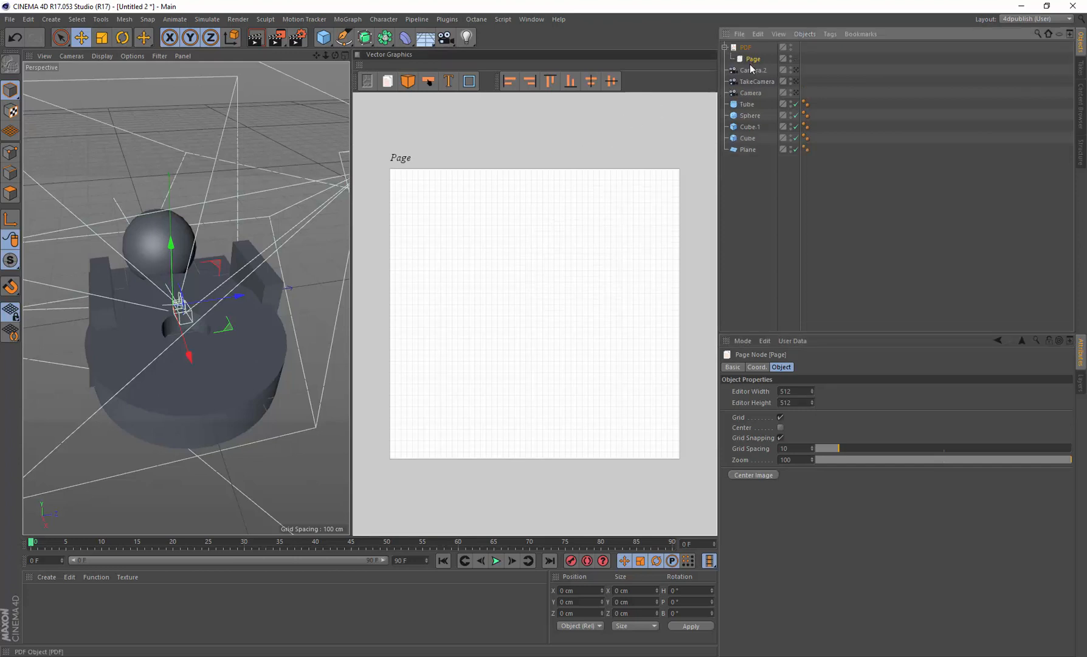
left_click(409, 82)
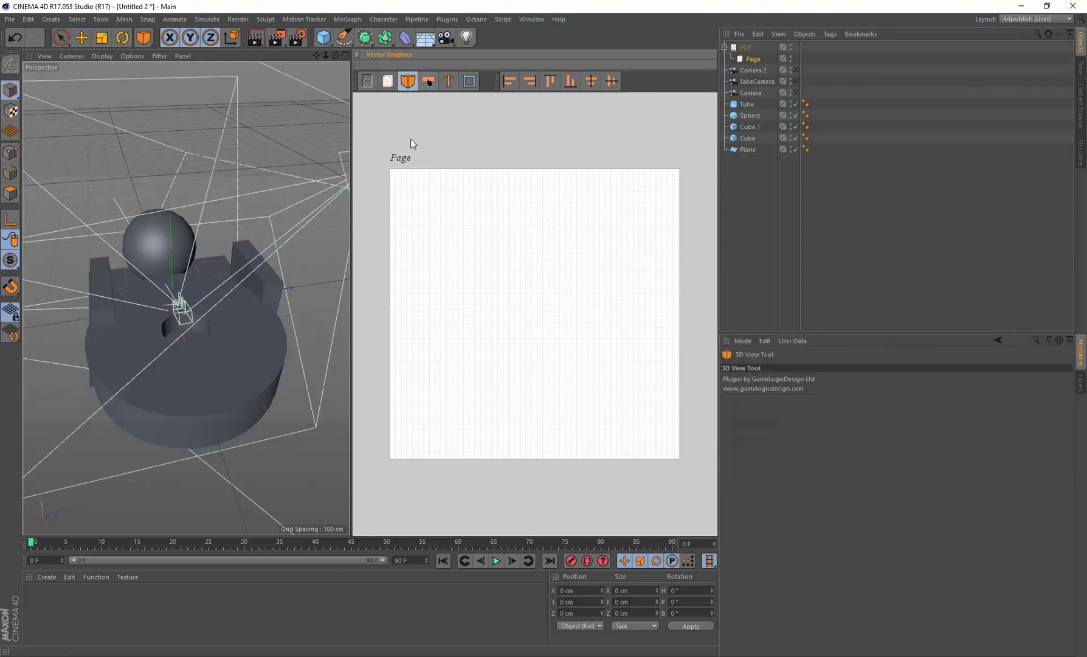
left_click(751, 59)
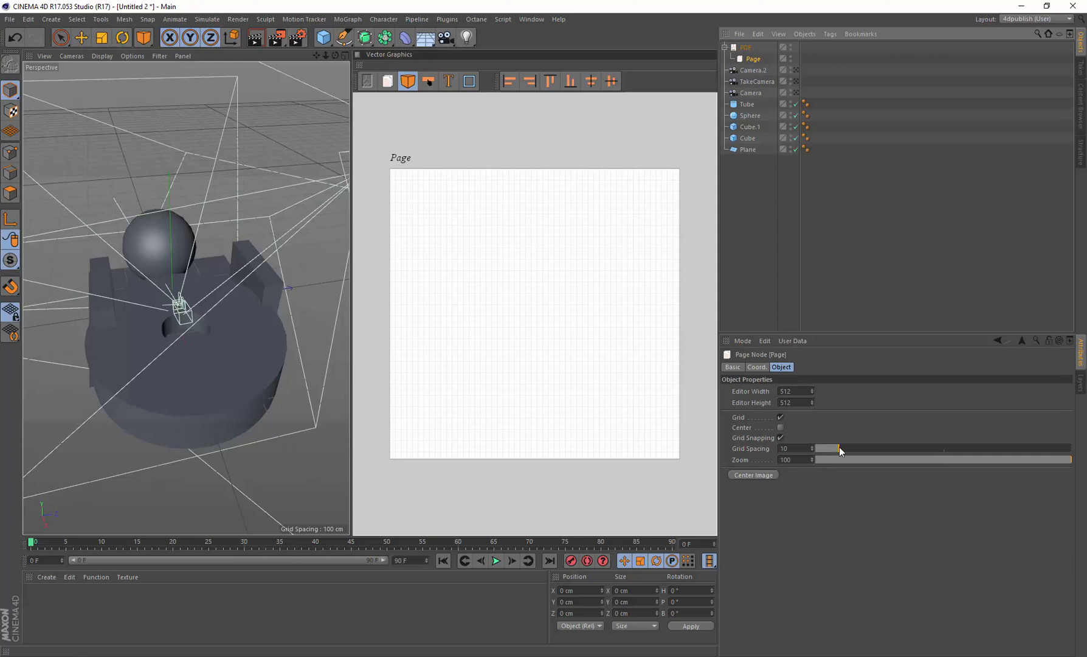
left_click_drag(839, 448, 851, 450)
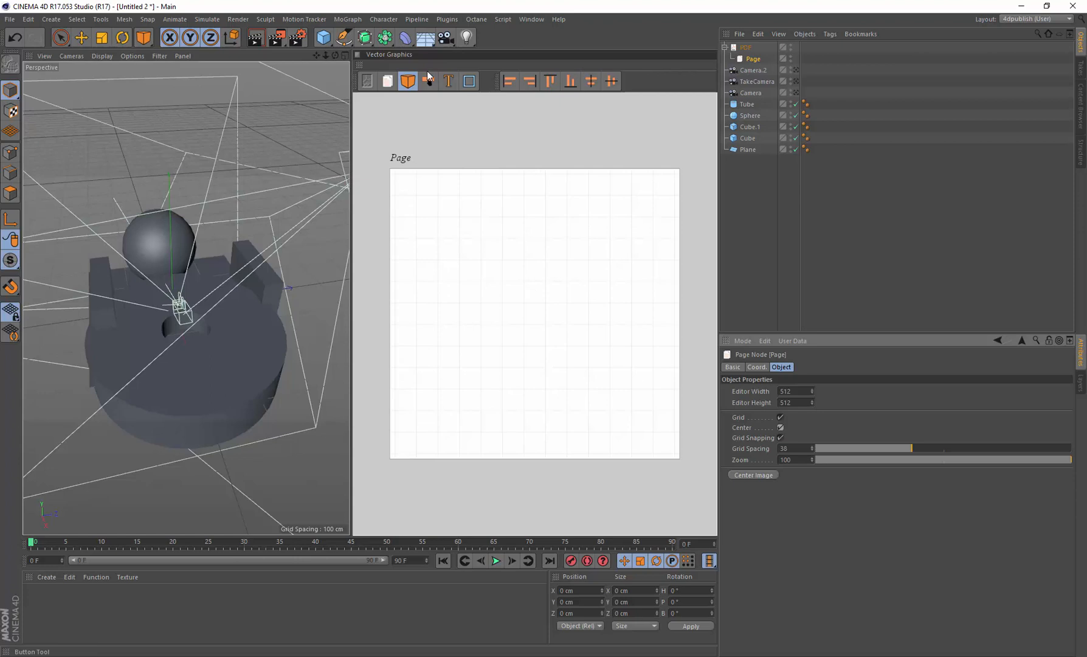
Step: Draw a 3D view about 494 by 304 across the upper part of the page and expand the page's hierarchy
left_click(408, 82)
left_click_drag(397, 175, 667, 347)
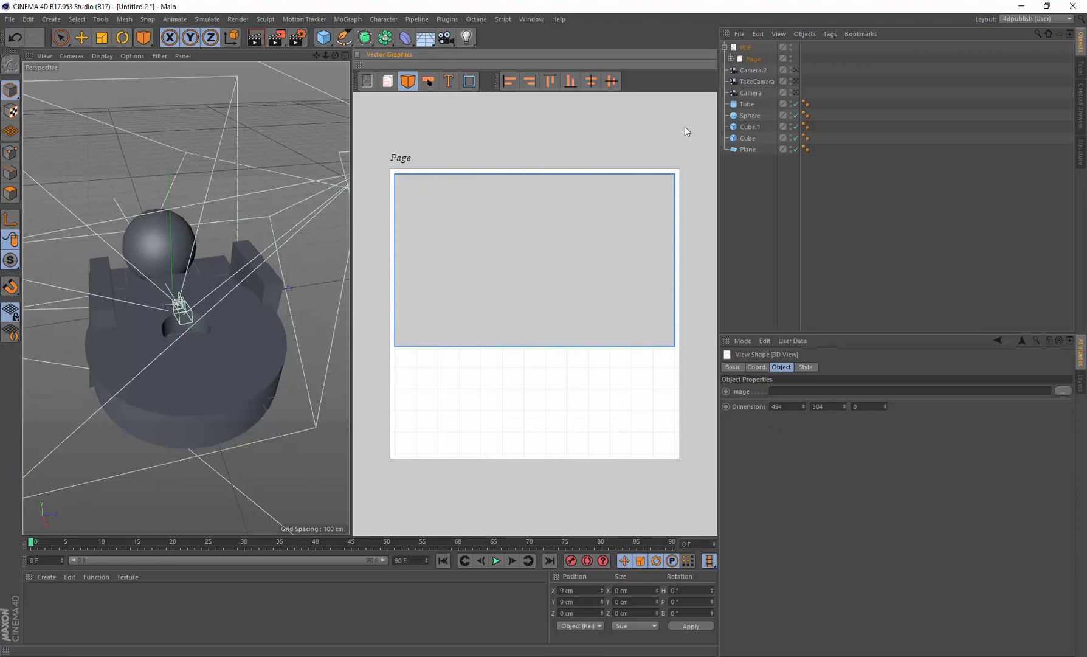
left_click(731, 58)
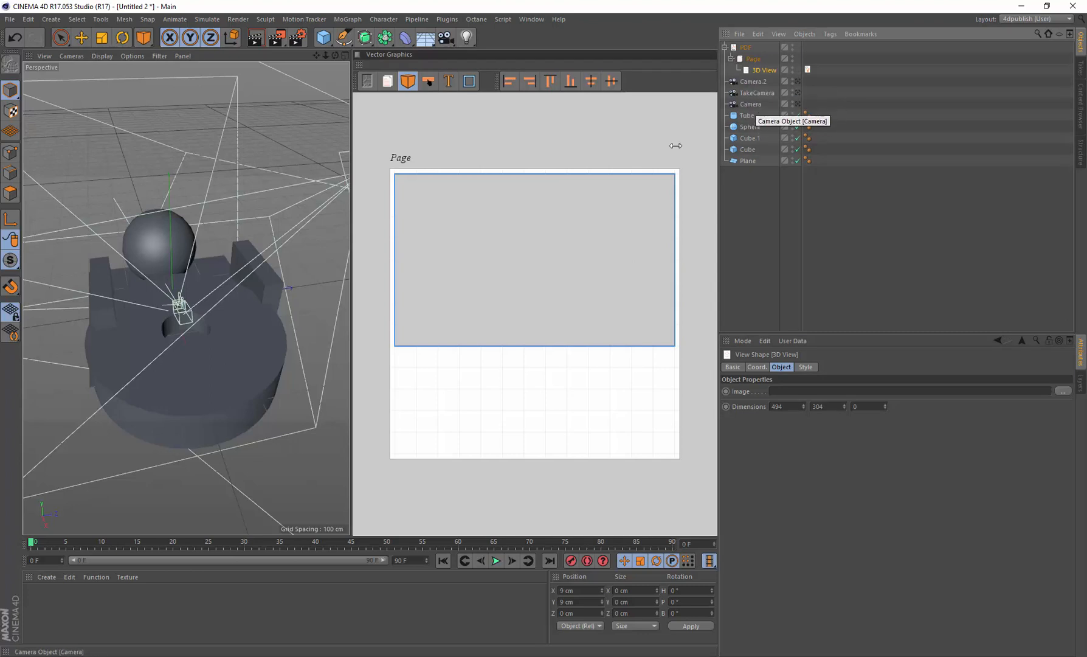
Step: Draw a full-width button about 494 by 38 below the 3D view and two buttons about 228 by 38 side by side beneath it
left_click(426, 81)
left_click_drag(394, 367, 660, 390)
mouse_move(399, 415)
left_mouse_down()
mouse_move(517, 441)
mouse_move(646, 442)
mouse_move(668, 426)
left_mouse_up()
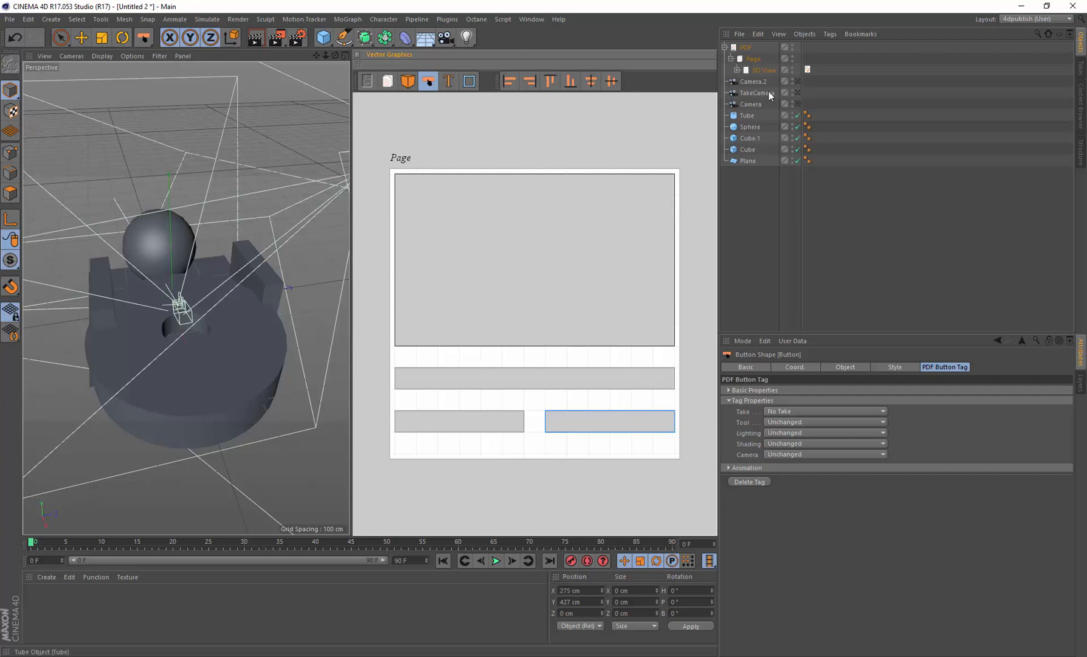
left_click(737, 70)
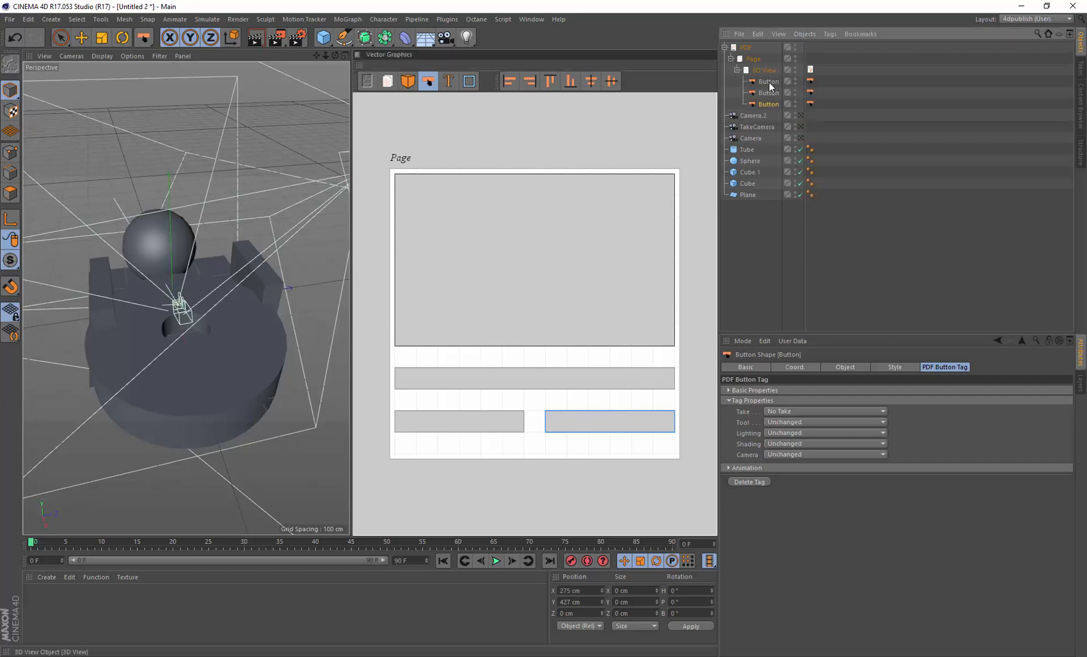
Step: Rename the wide button object as TakeButton
left_click(770, 81)
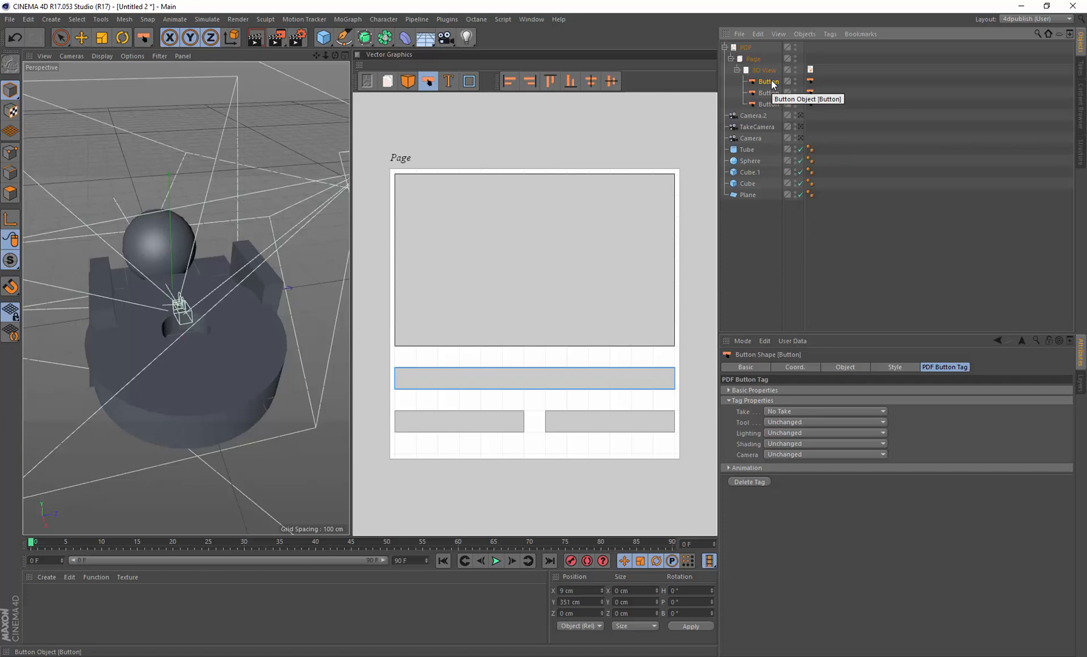
double_click(771, 83)
type("Taki")
type("Button")
key("Return")
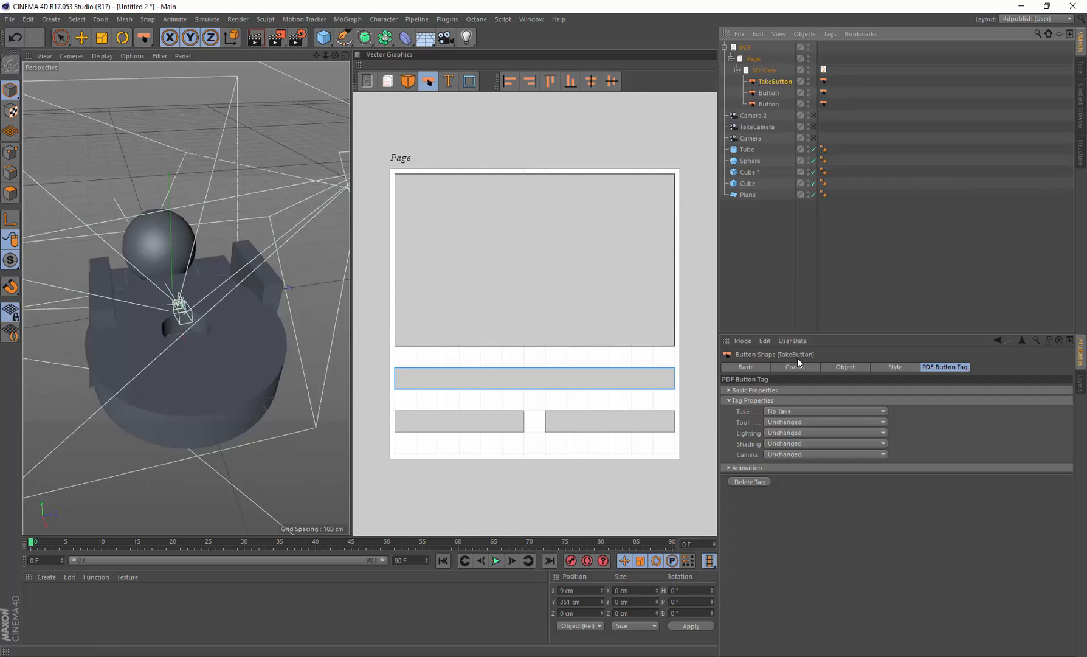
Step: Set the text label of TakeButton to "Take Button"
left_click(846, 367)
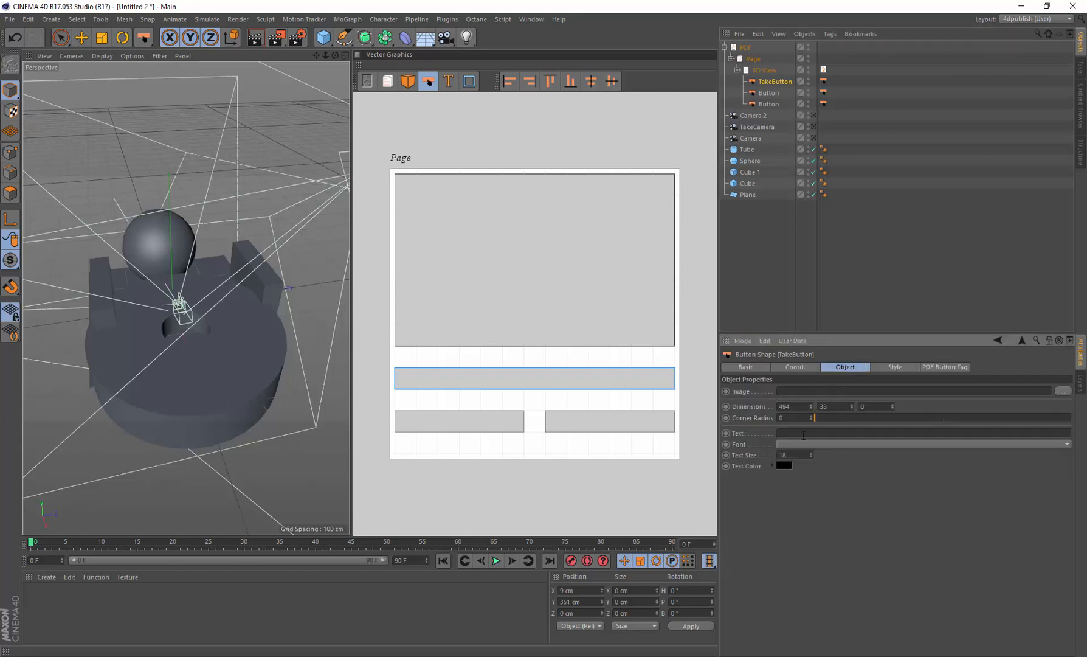
type("Takle")
key("BackSpace")
key("BackSpace")
key("BackSpace")
key("BackSpace")
type("eButt")
key("BackSpace")
key("BackSpace")
key("BackSpace")
key("BackSpace")
type("Button")
left_click(765, 226)
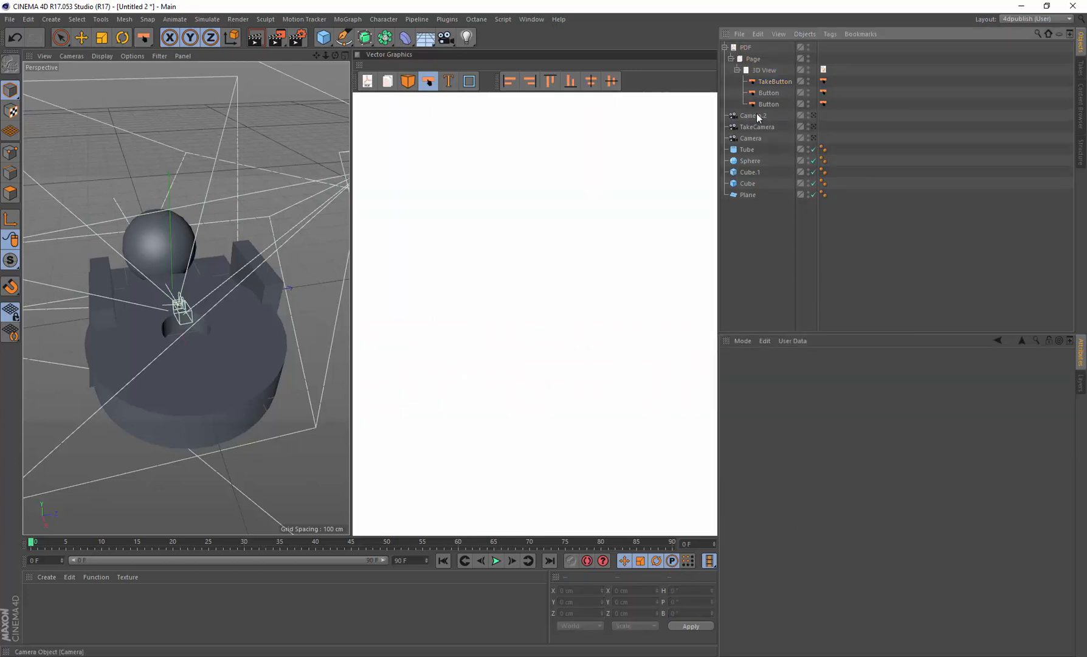
left_click(772, 81)
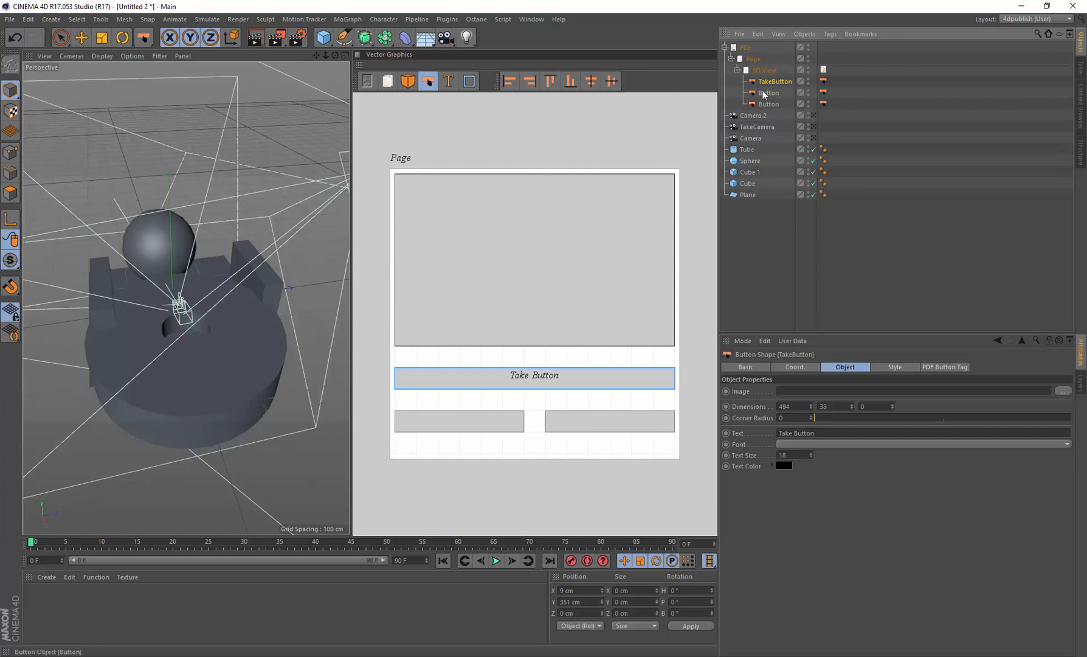
Step: Label the two smaller buttons "Camera 1" and "Camera 2", from left to right
left_click(768, 95)
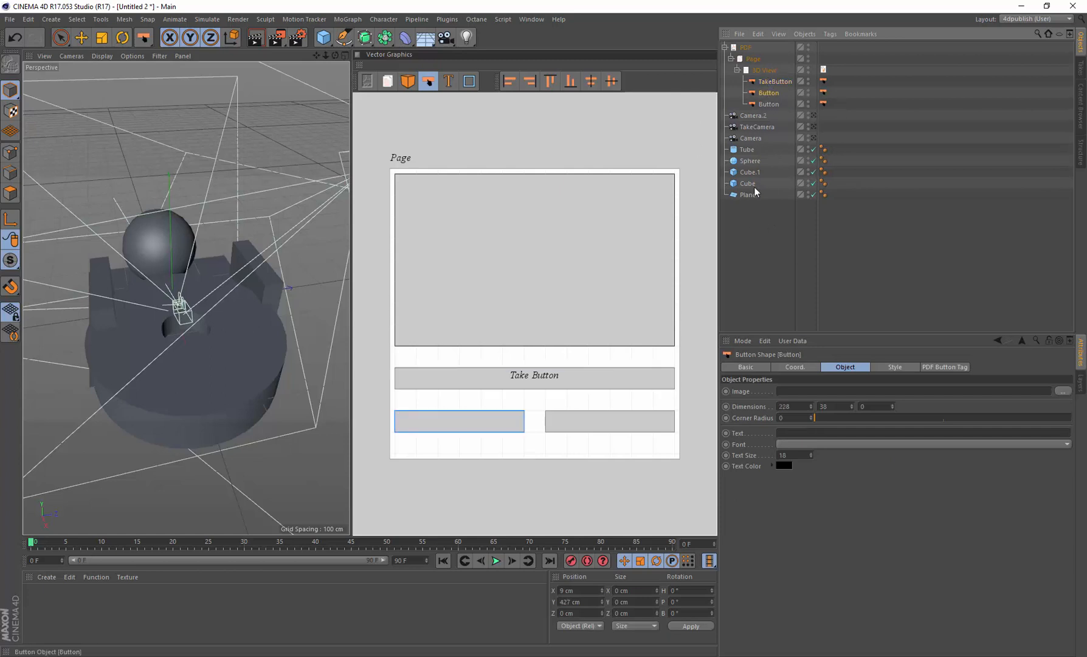
type("Cam")
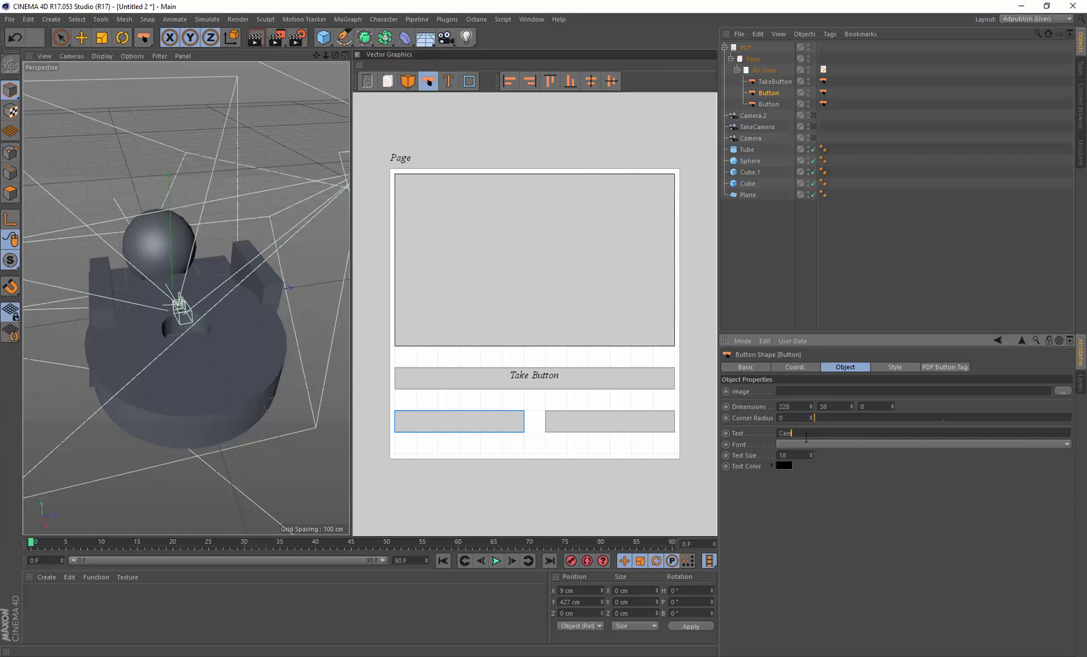
type("era 1")
left_click(778, 104)
left_click(798, 433)
type("Camera 2")
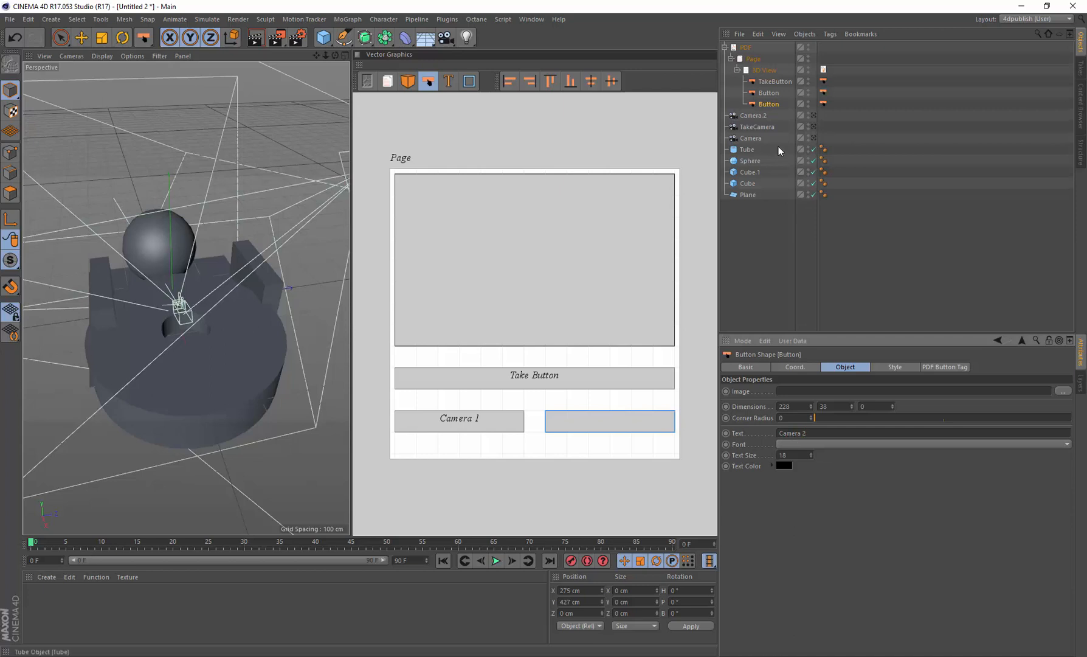
left_click(769, 93)
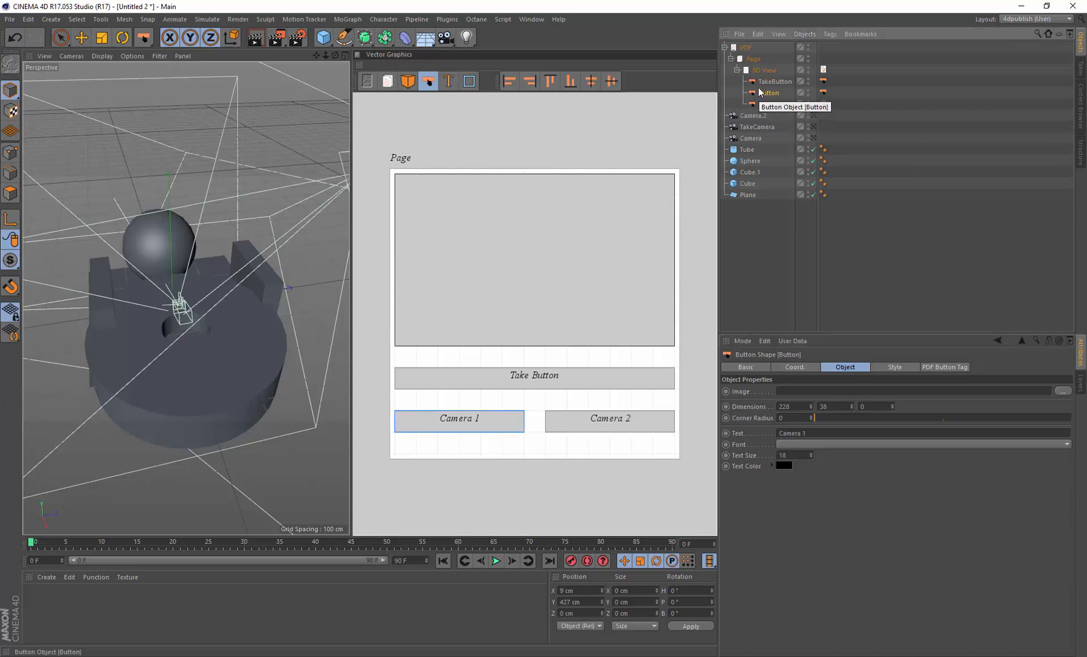
Step: Assign New Take as the take in TakeButton's PDF Button Tag
left_click(774, 82)
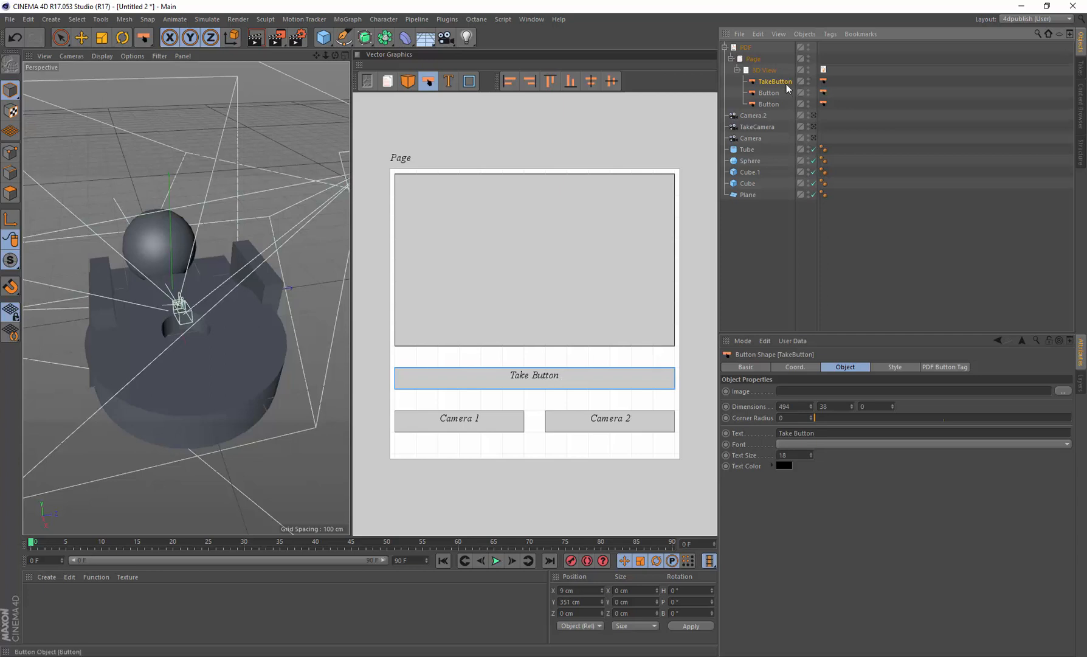
left_click(948, 366)
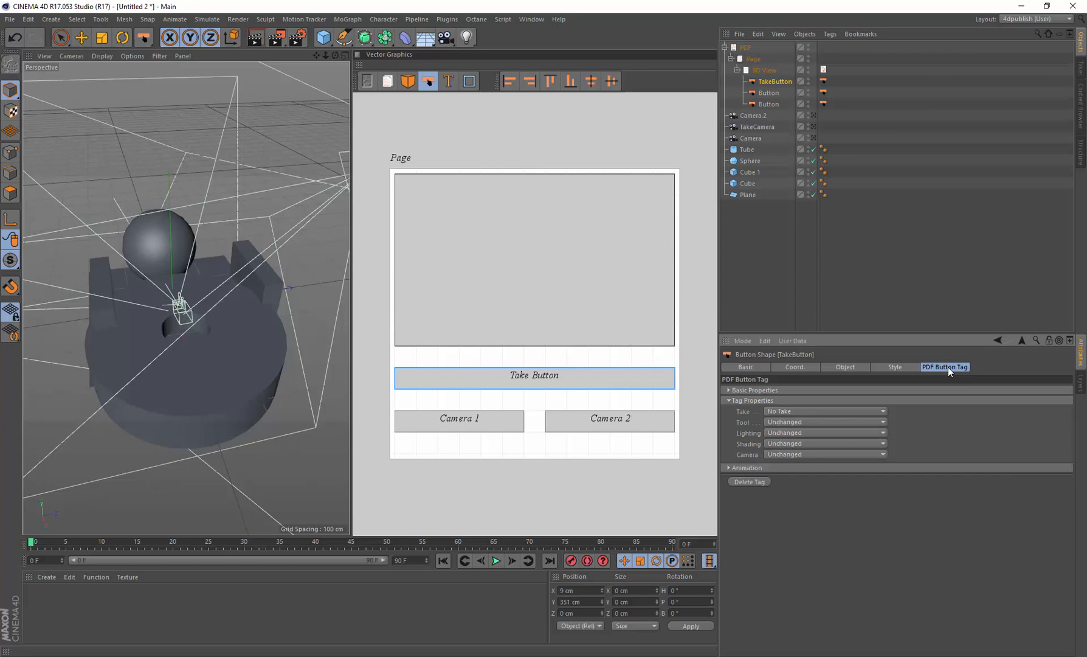
left_click(883, 413)
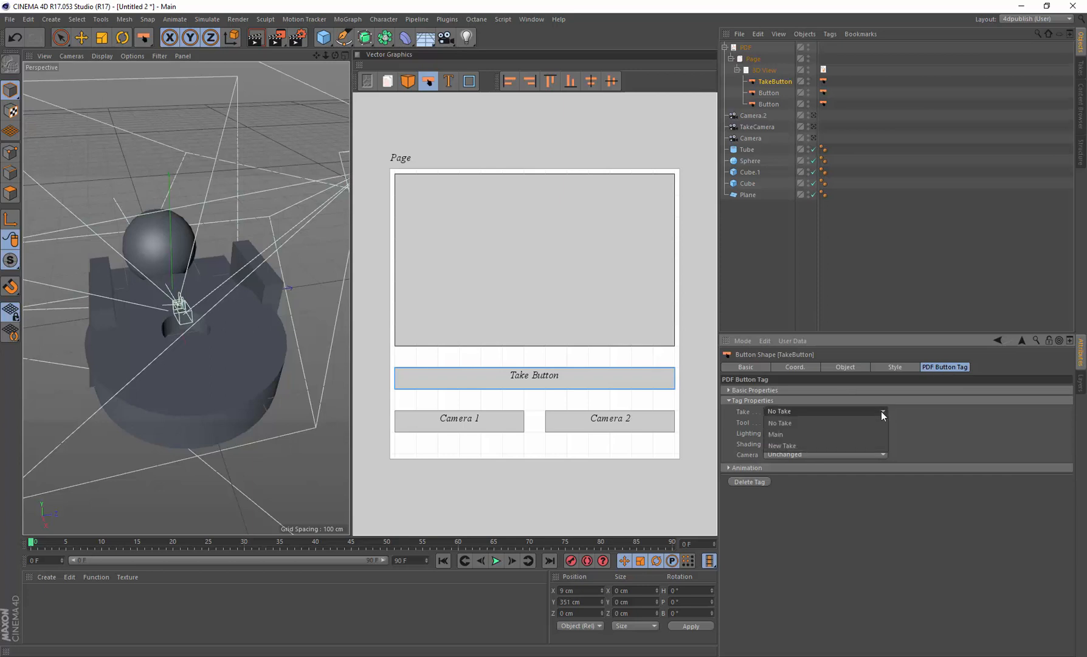
left_click(853, 449)
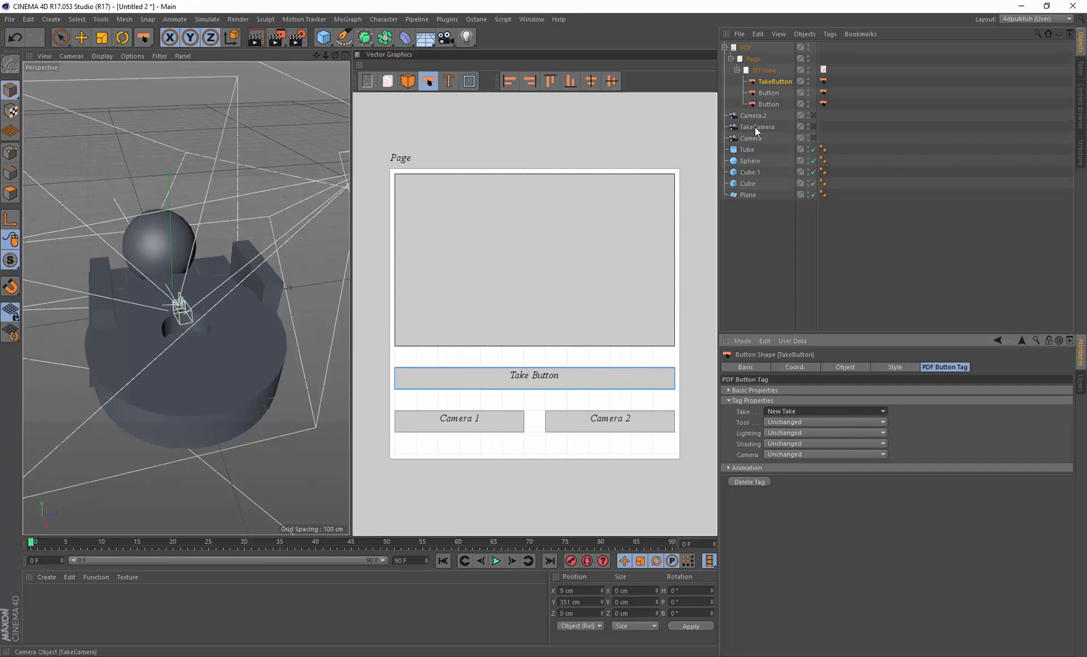
Step: Assign TakeCamera as the camera of New Take, and return to the Main take and the object list
left_click(1080, 68)
left_click(725, 76)
left_click(806, 76)
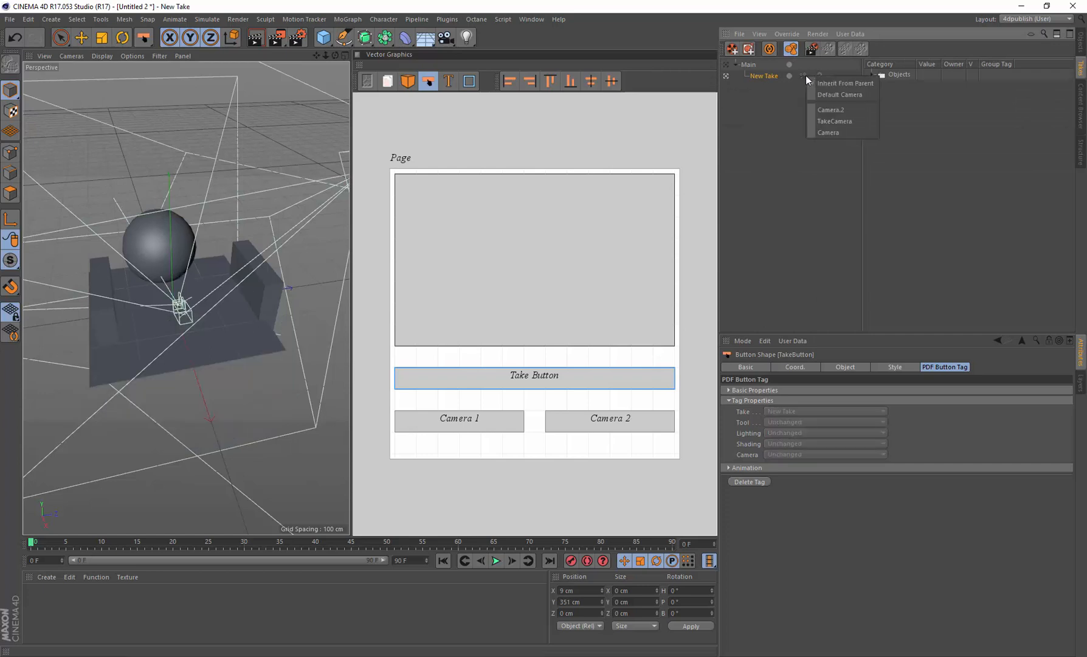
left_click(837, 120)
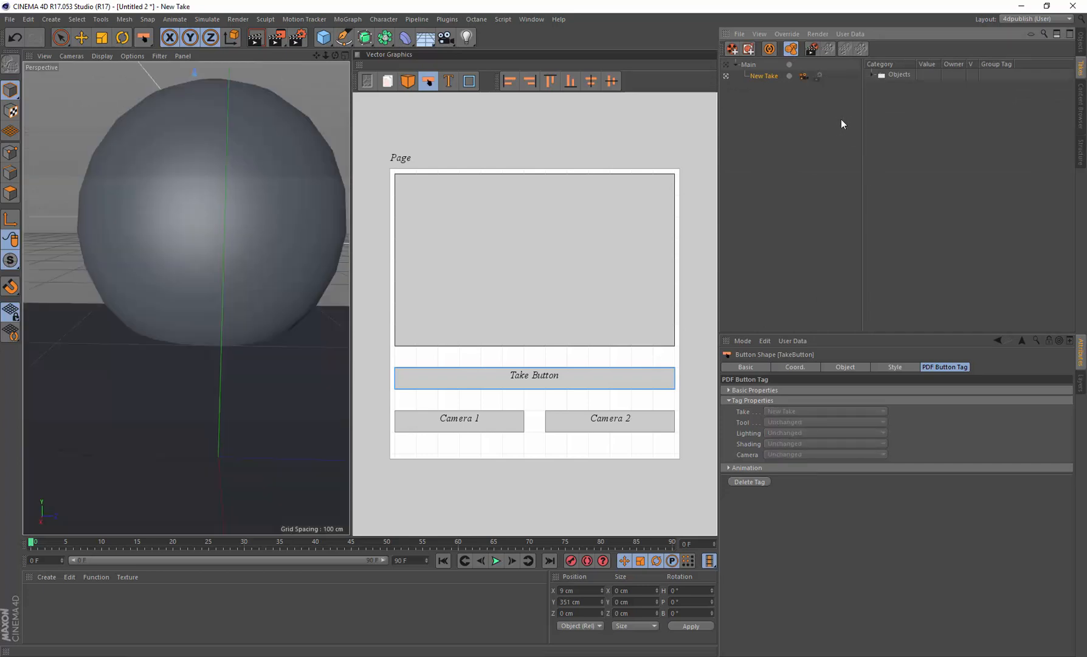
left_click(728, 64)
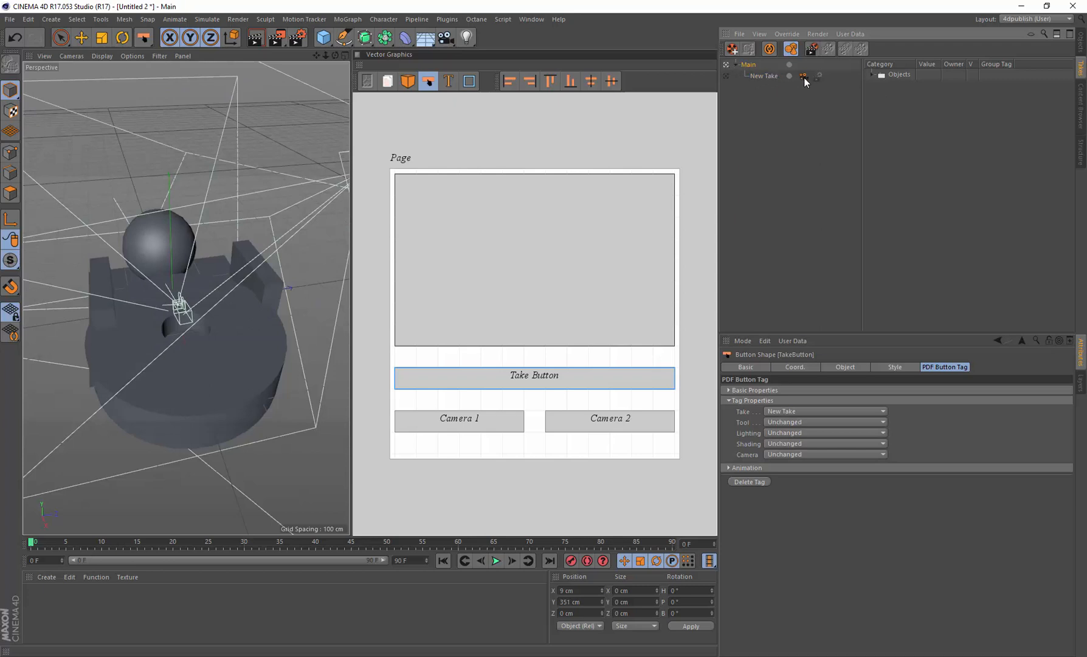
left_click(1081, 41)
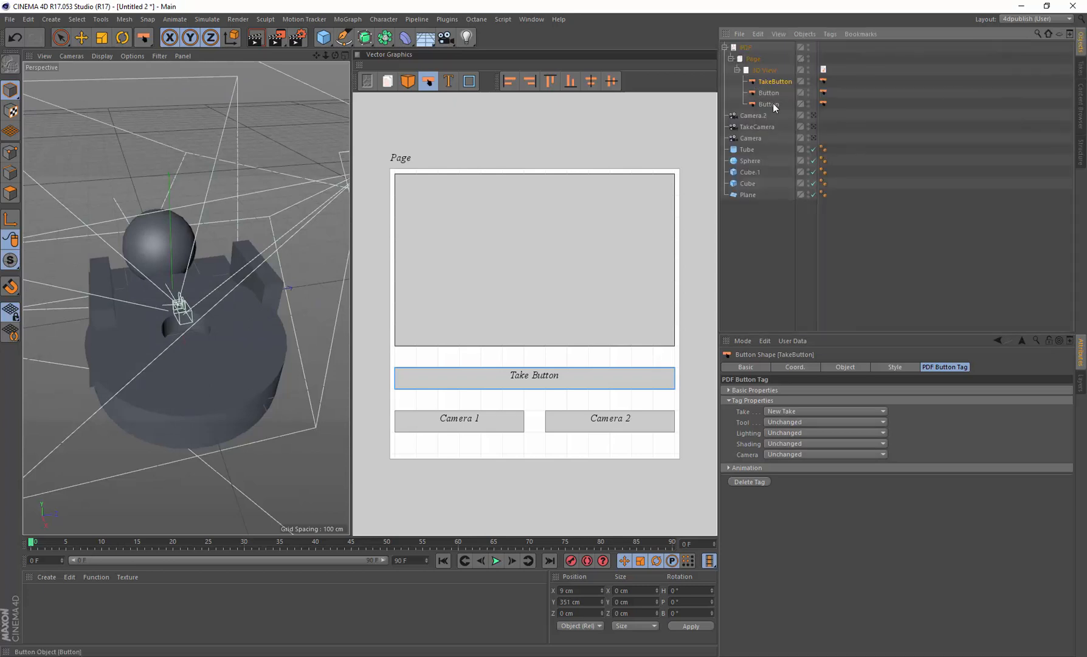
Step: Set the shading in TakeButton's PDF Button Tag to wireframe, leaving the camera option unchanged
left_click(824, 81)
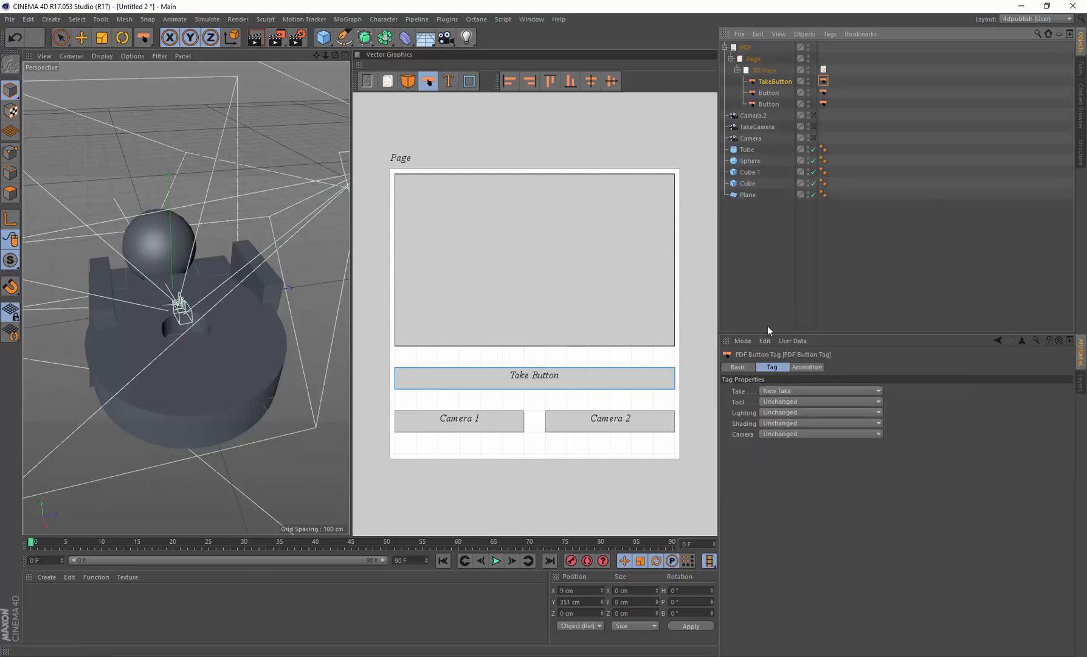
left_click(773, 84)
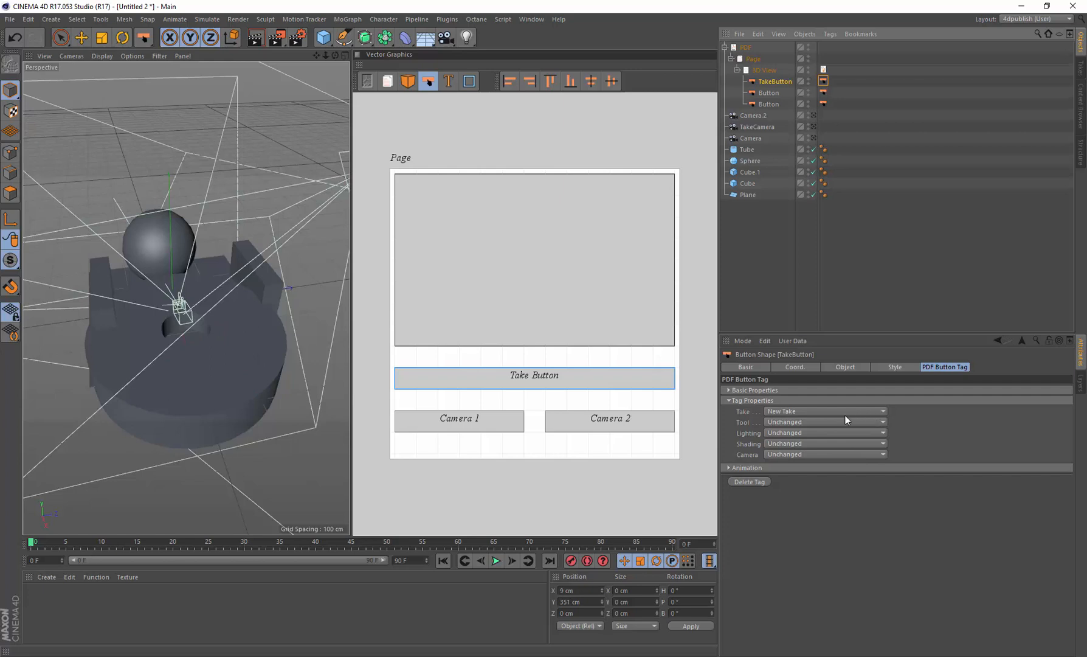
left_click(878, 456)
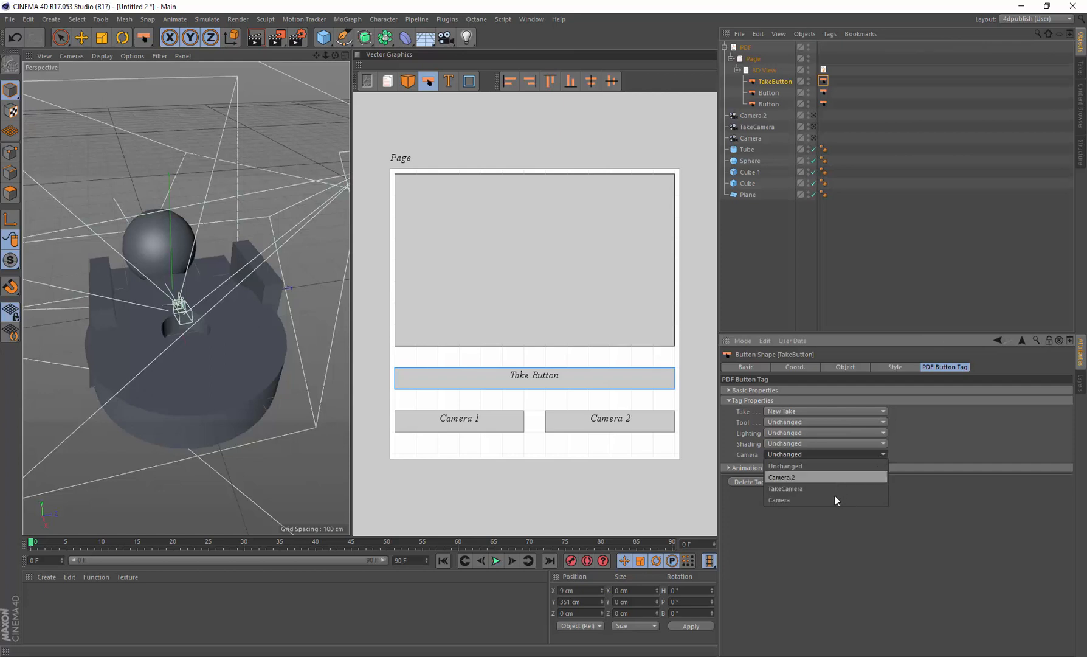
left_click(935, 446)
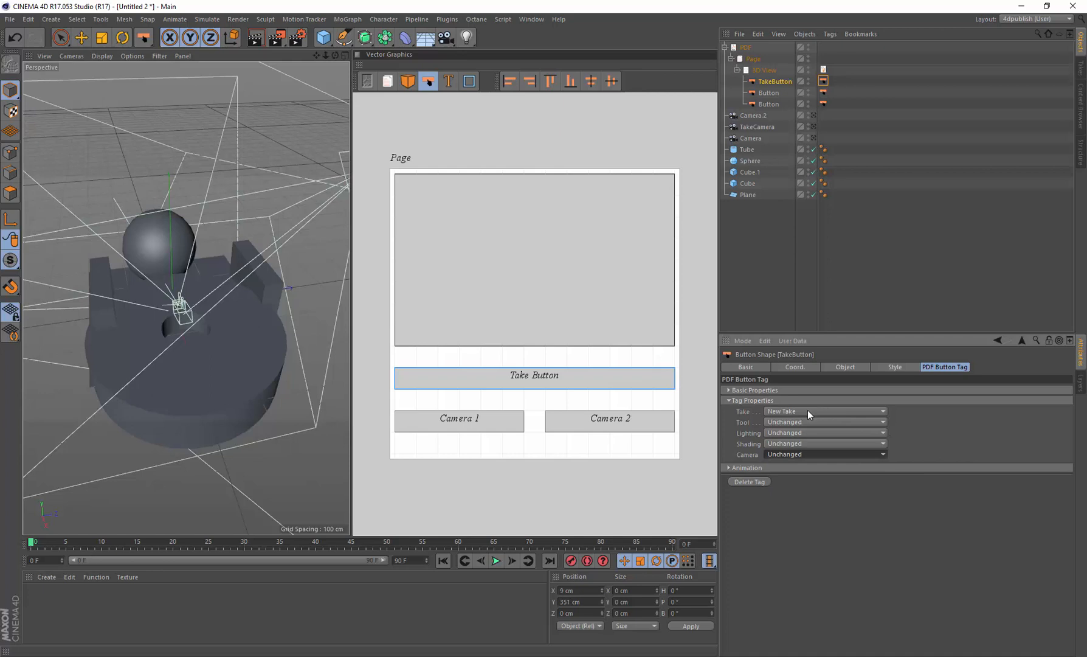
left_click(878, 446)
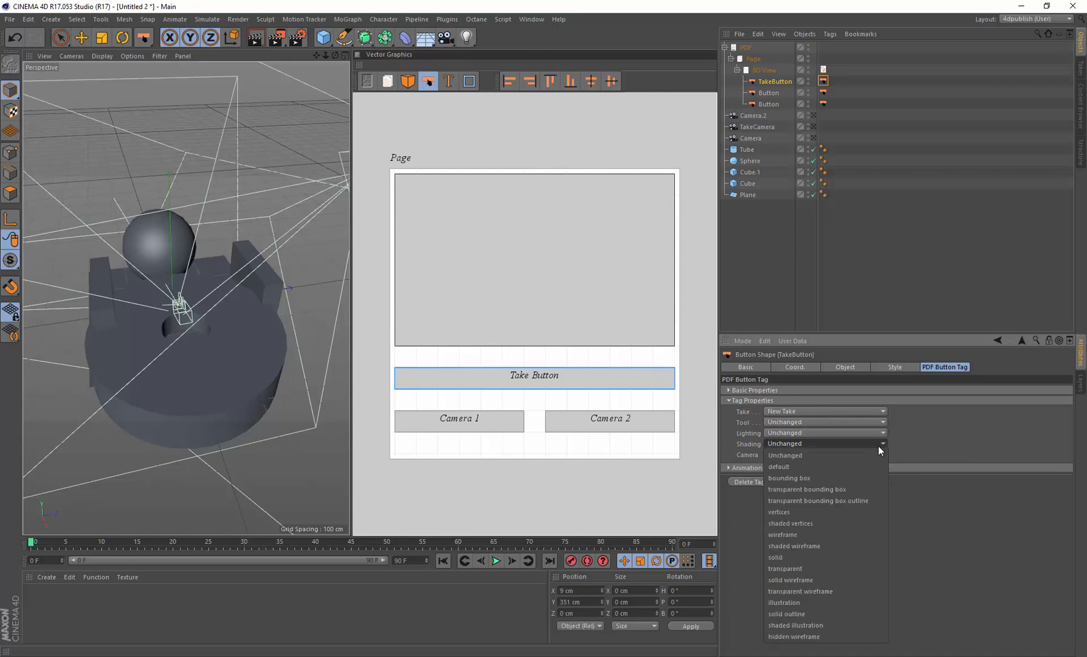
left_click(816, 533)
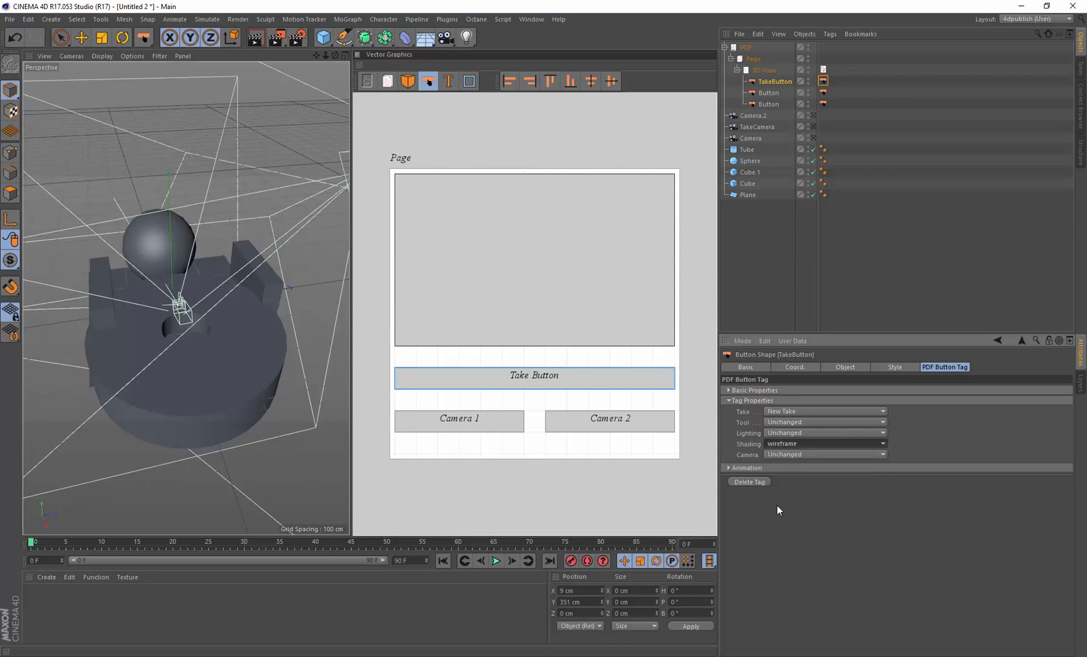
Step: Rename the object named Camera as Camera.1 in the object list
left_click(823, 92)
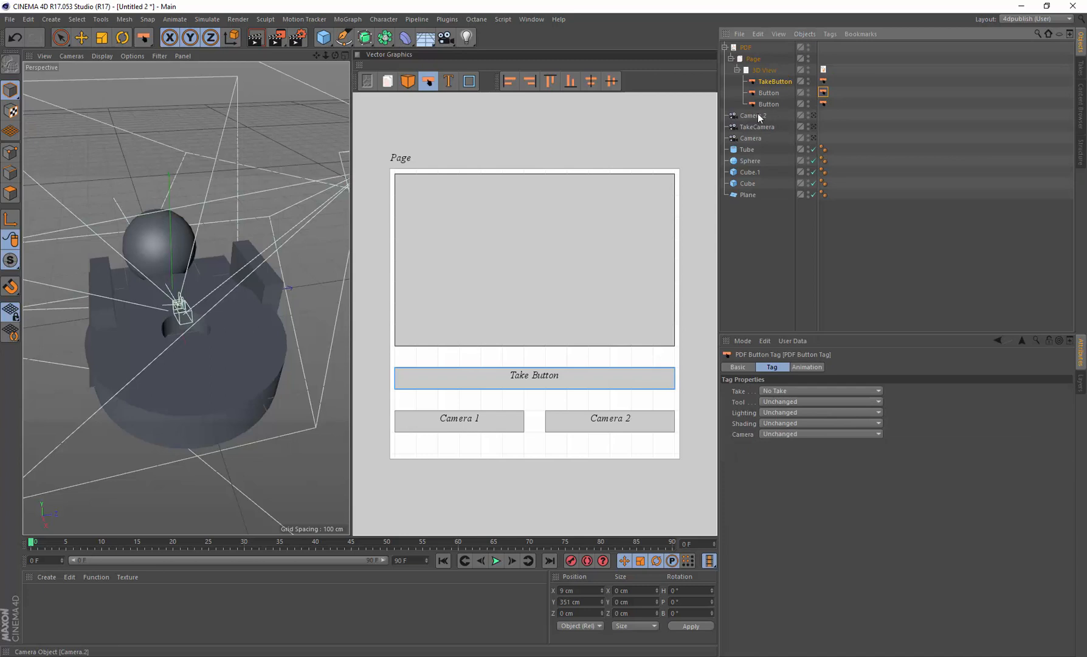
double_click(753, 138)
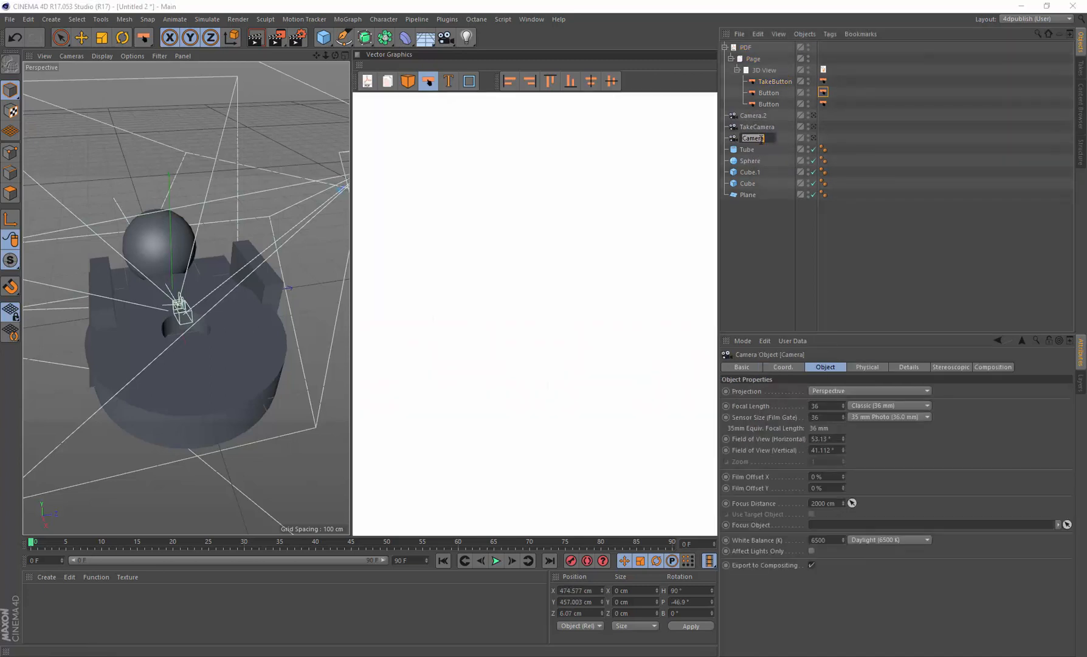
left_click(761, 140)
type(".1")
key("Return")
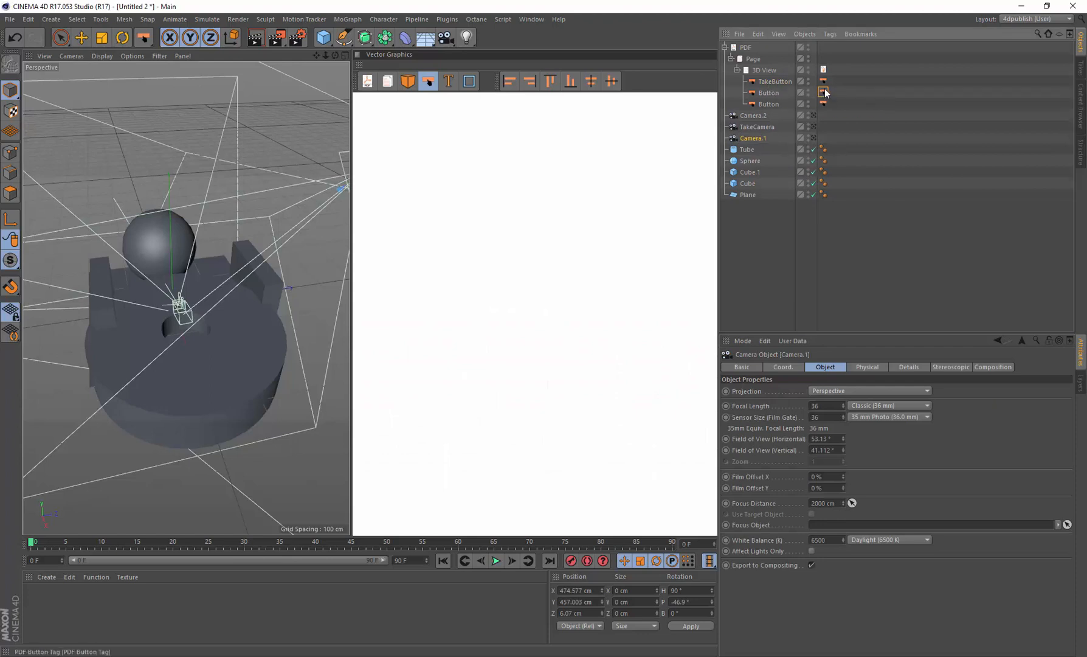
Step: Set the Camera 1 button's PDF Button Tag to use camera Camera.1 and illustration shading
left_click(824, 92)
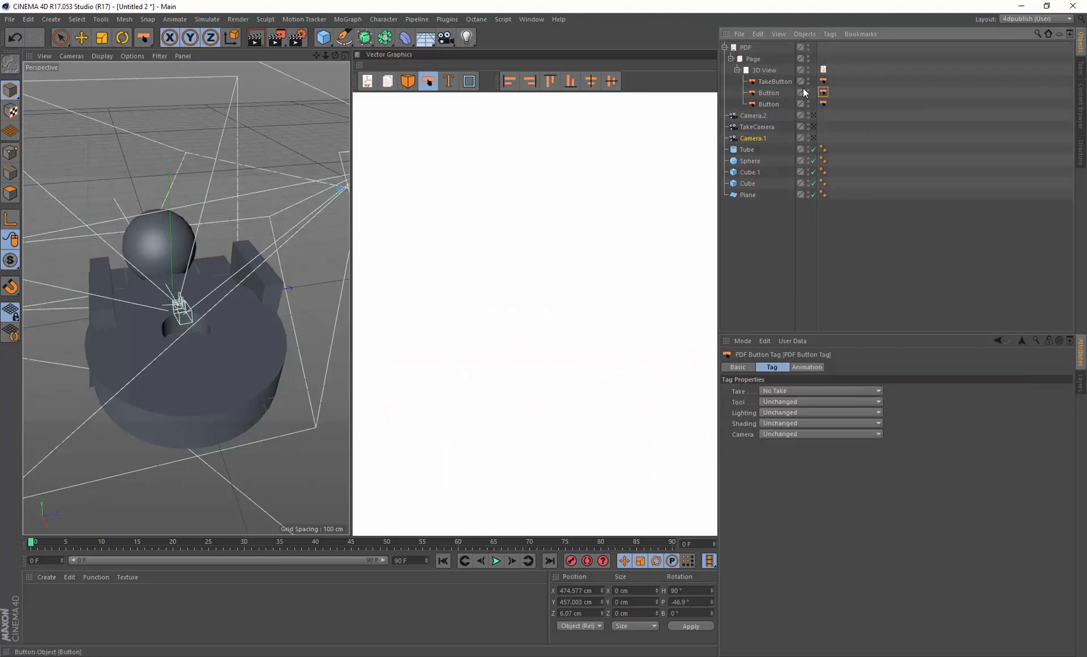
left_click(767, 93)
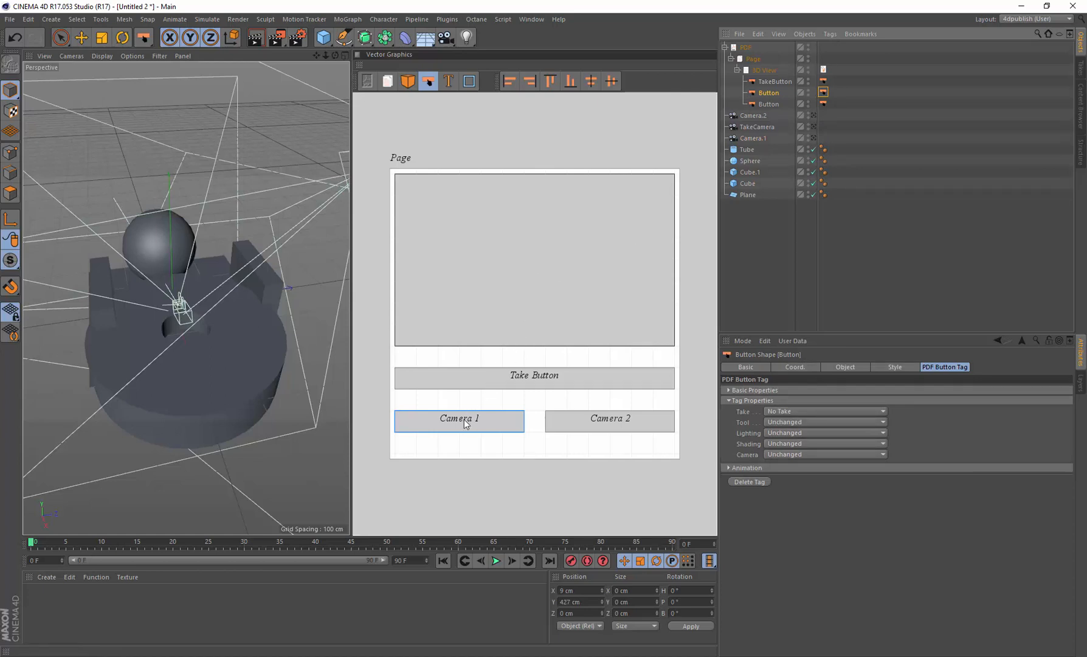
left_click(822, 93)
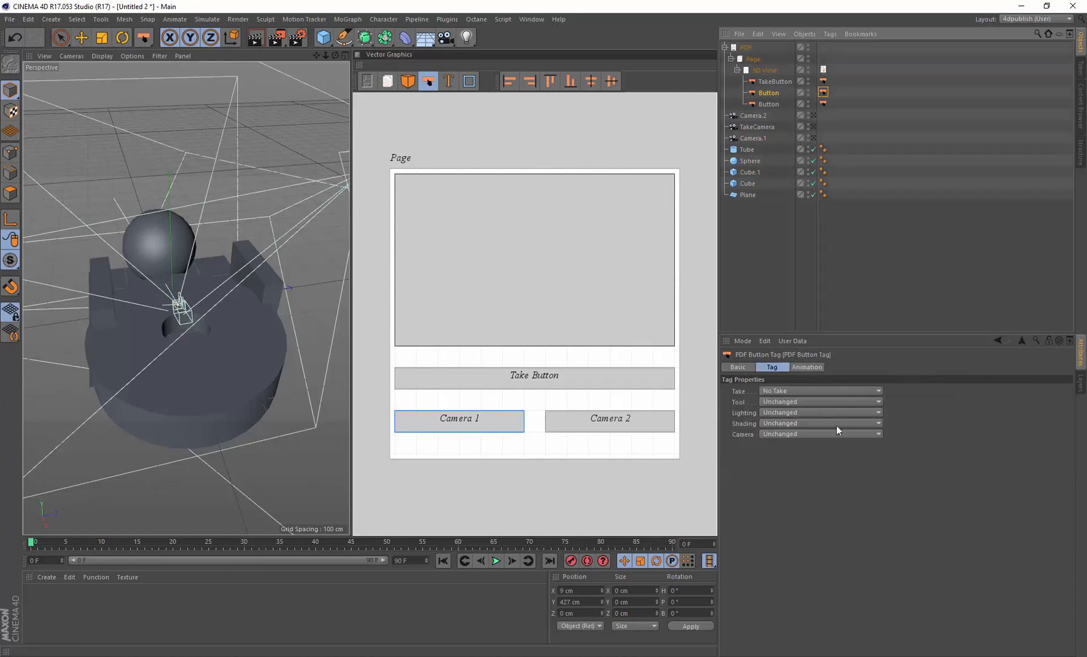
left_click(769, 92)
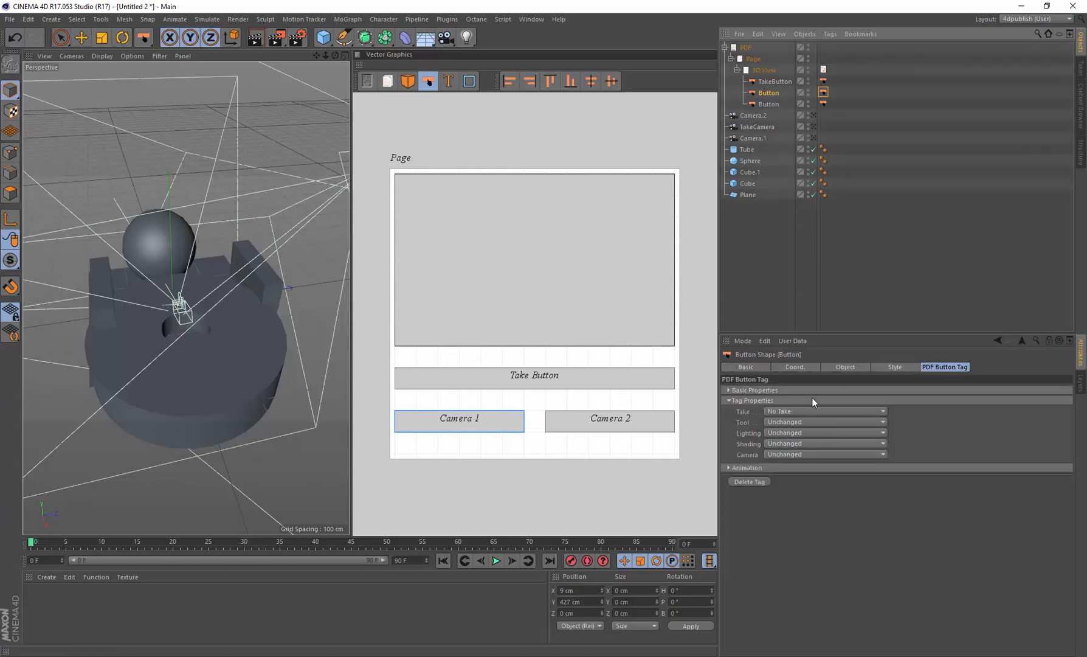
left_click(838, 454)
left_click(813, 500)
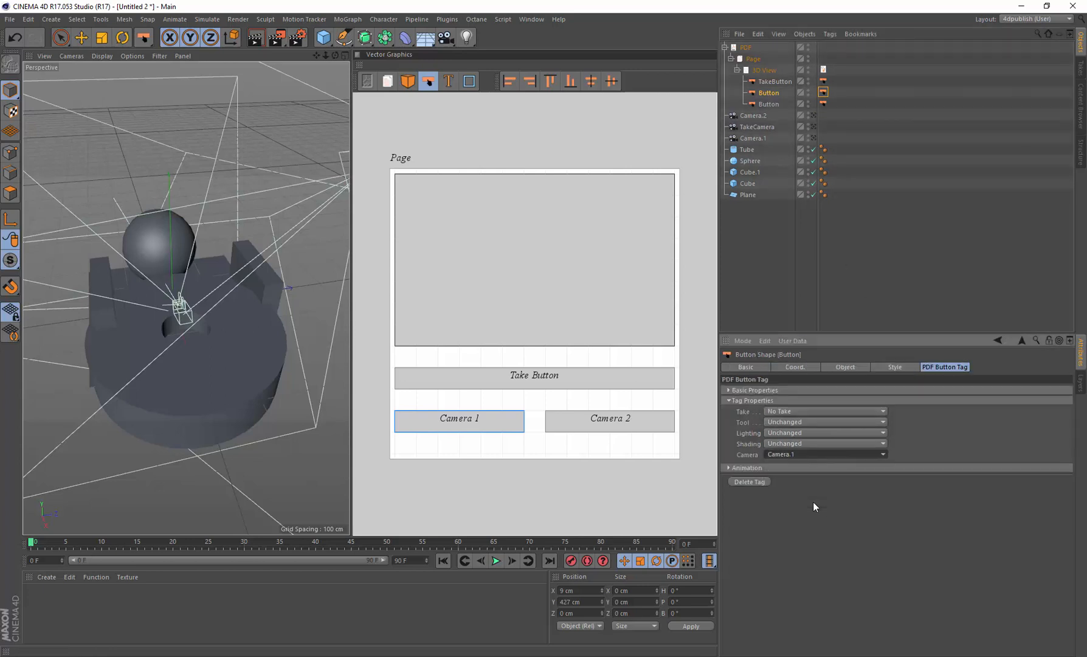
left_click(860, 443)
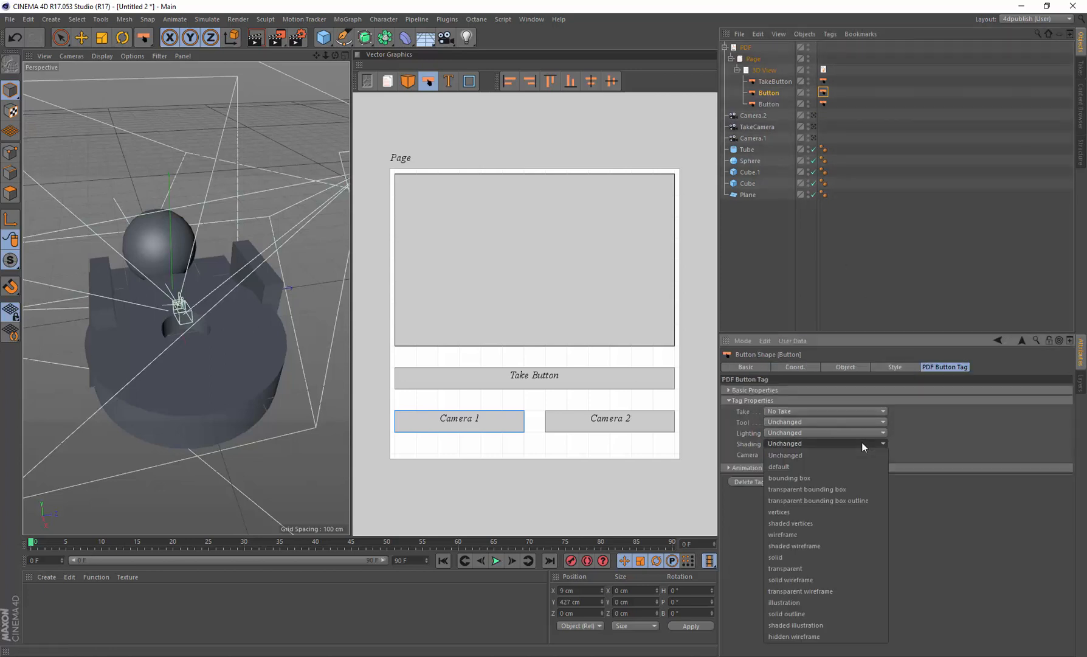
left_click(827, 602)
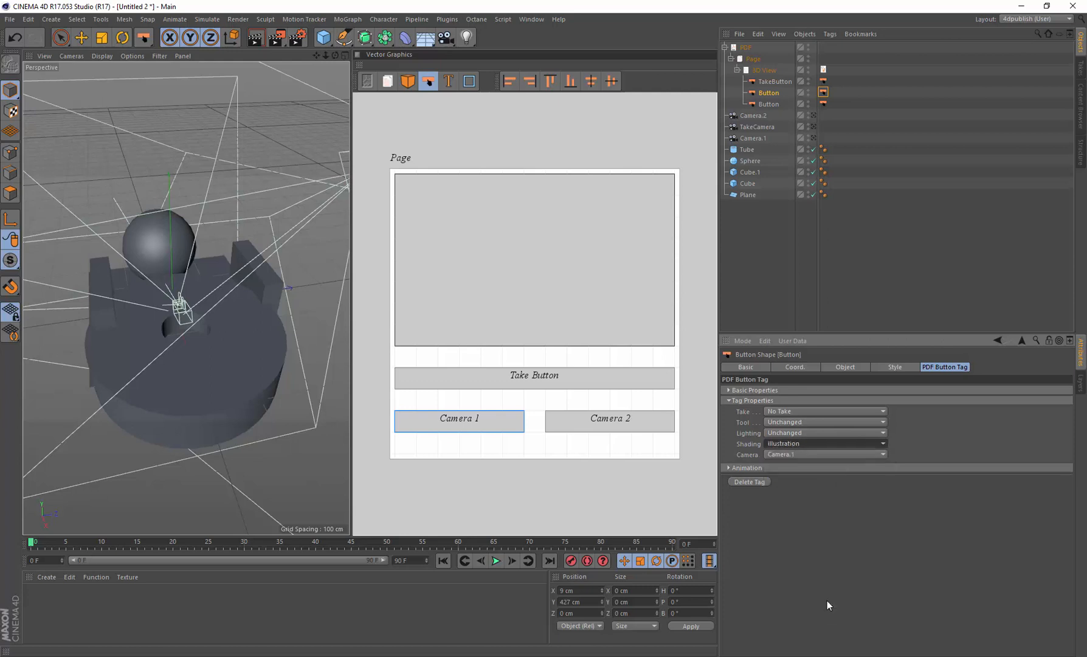
Step: Set the Camera 2 button's PDF Button Tag to use camera Camera.2 and solid shading
left_click(770, 104)
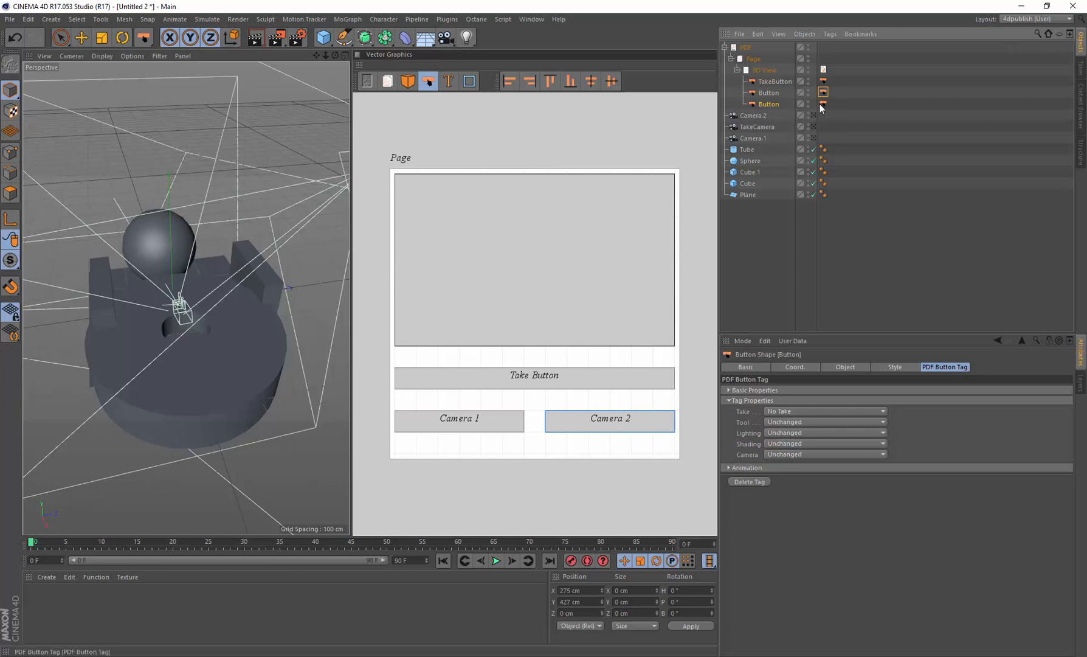
left_click(816, 455)
left_click(810, 478)
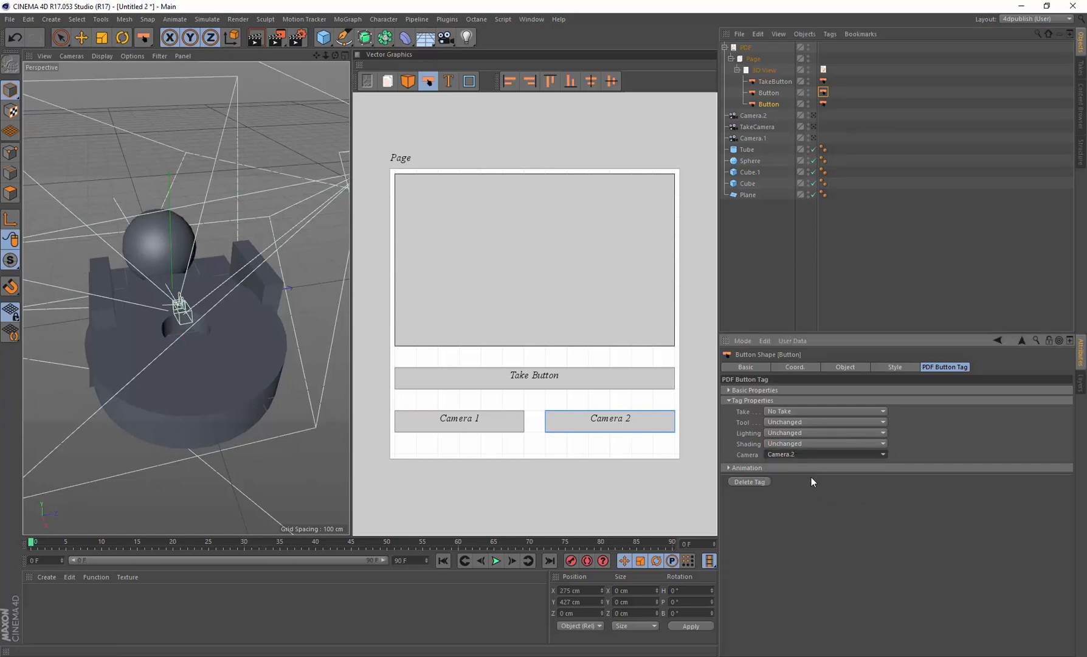
left_click(855, 445)
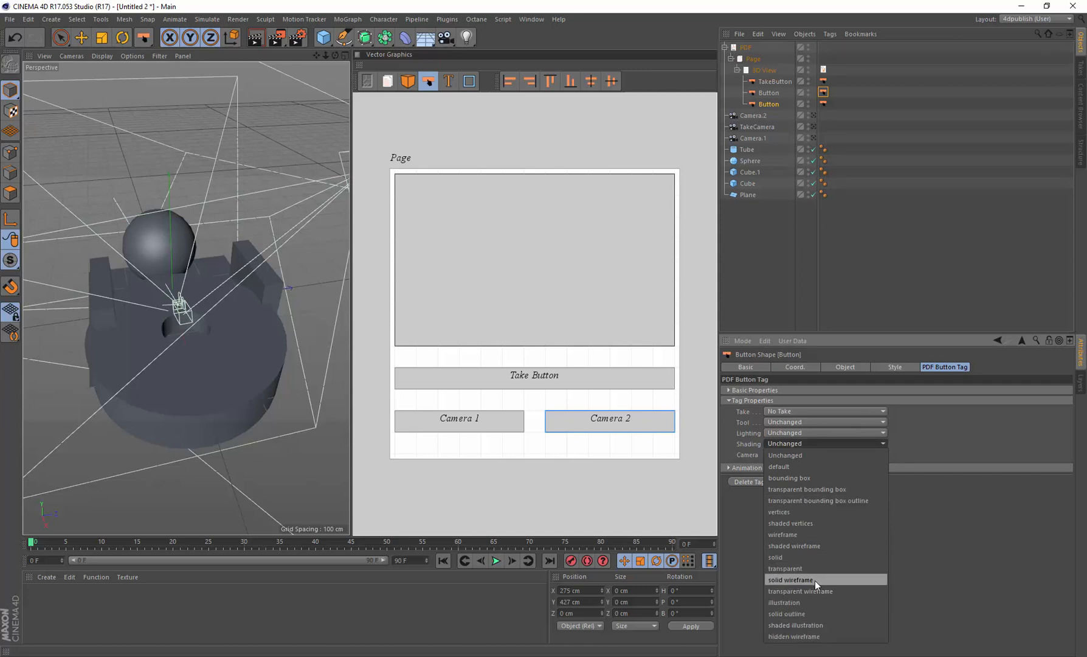
left_click(813, 560)
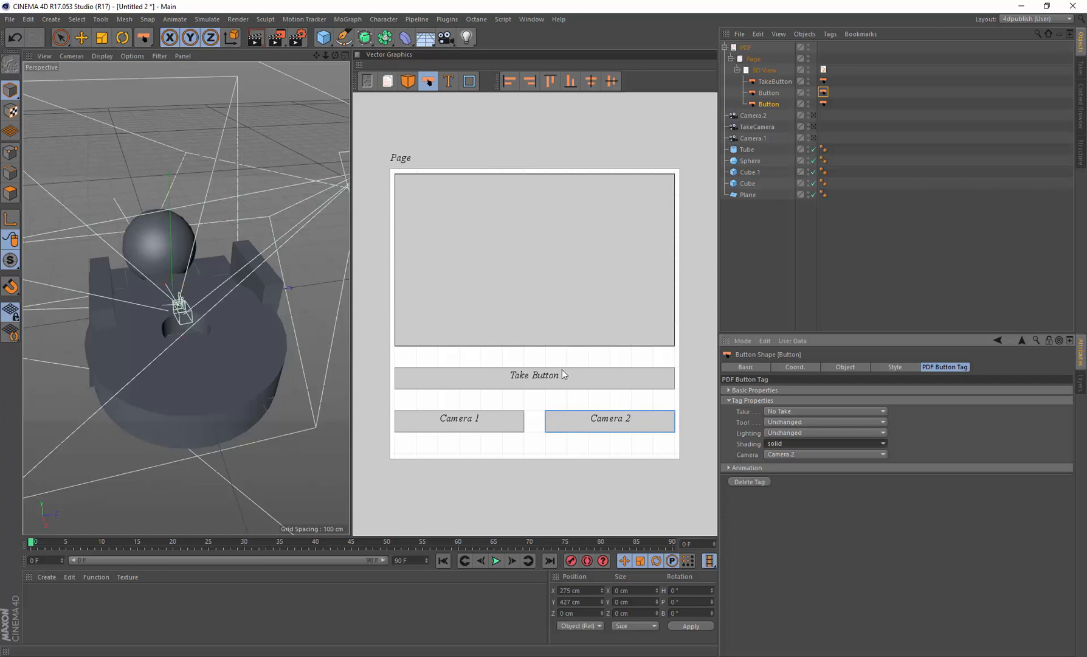
Step: Assign the Main take in the PDF Button Tags of the Camera 2 and Camera 1 buttons
left_click(857, 409)
left_click(846, 426)
left_click(774, 92)
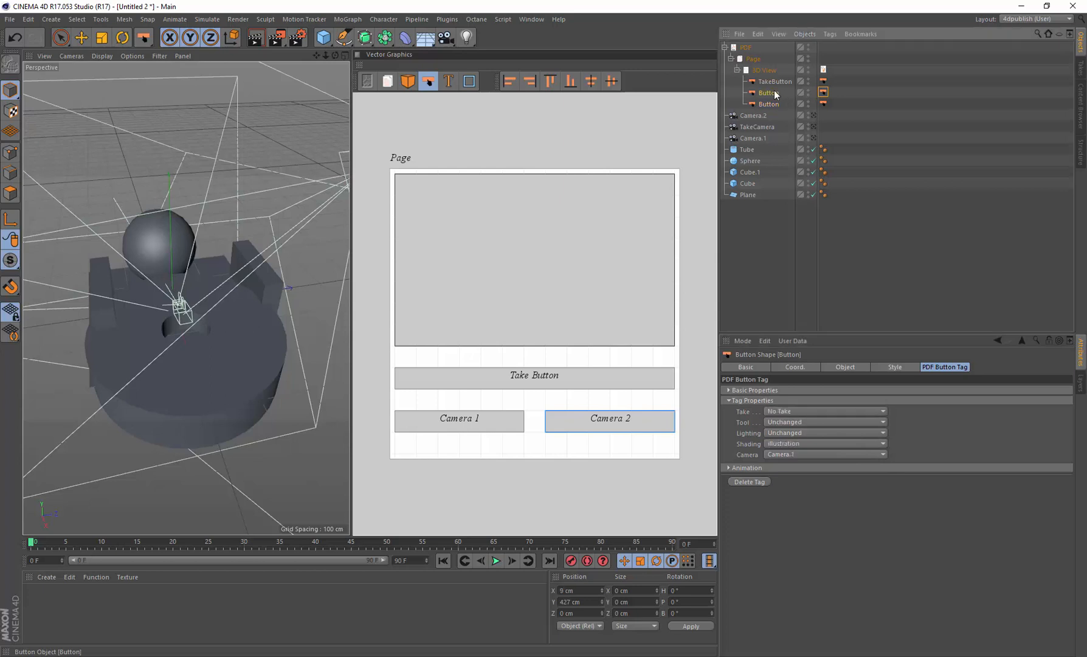
left_click(854, 410)
left_click(853, 434)
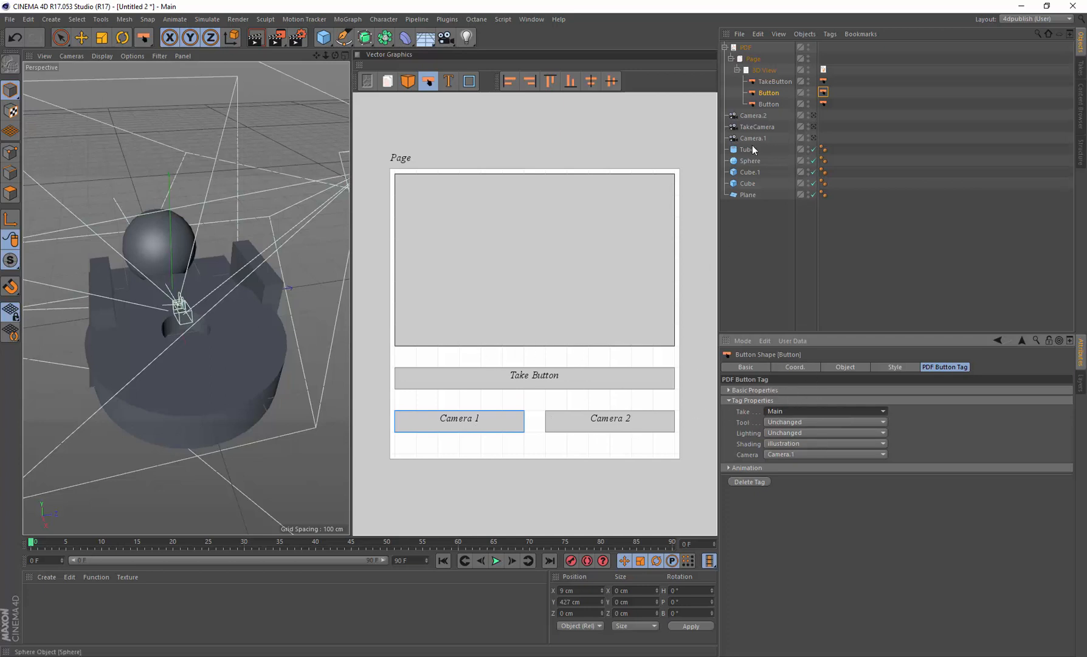
Step: Export the PDF node to d:\temp\testpdf2 and enable 3D content for the exported document in Adobe Acrobat
left_click(747, 48)
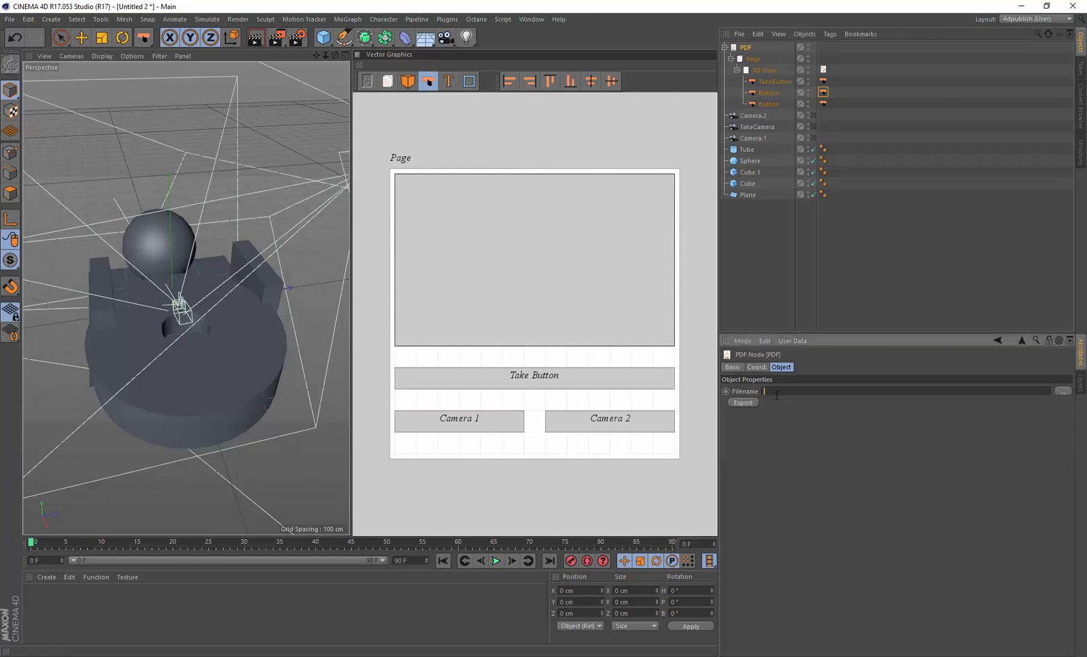
type("\\temp\\")
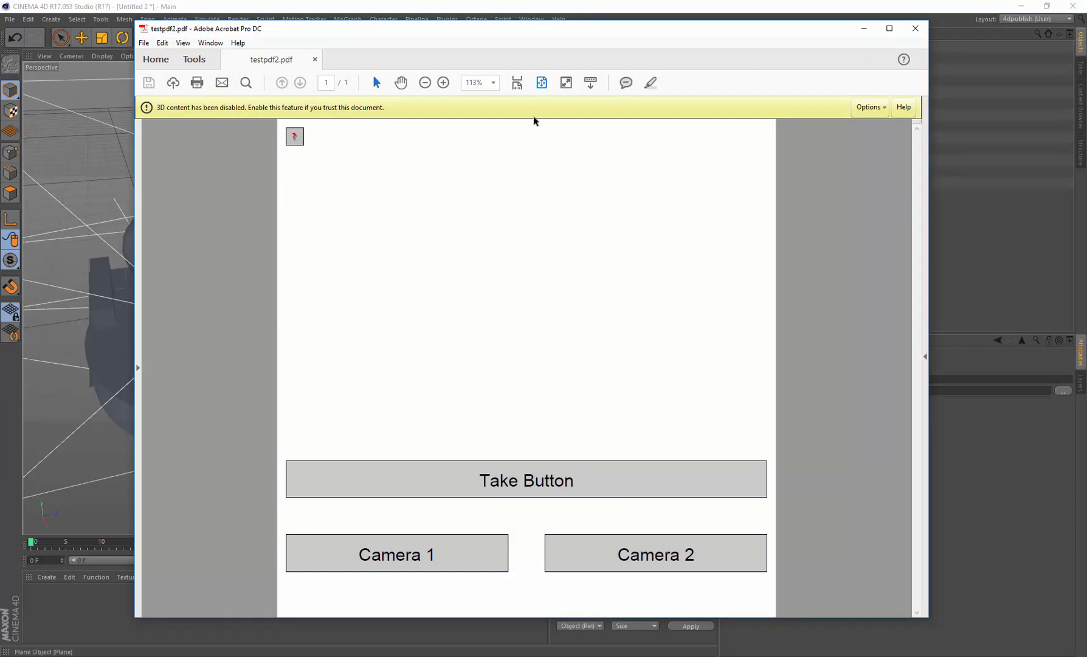
left_click(861, 109)
left_click(891, 134)
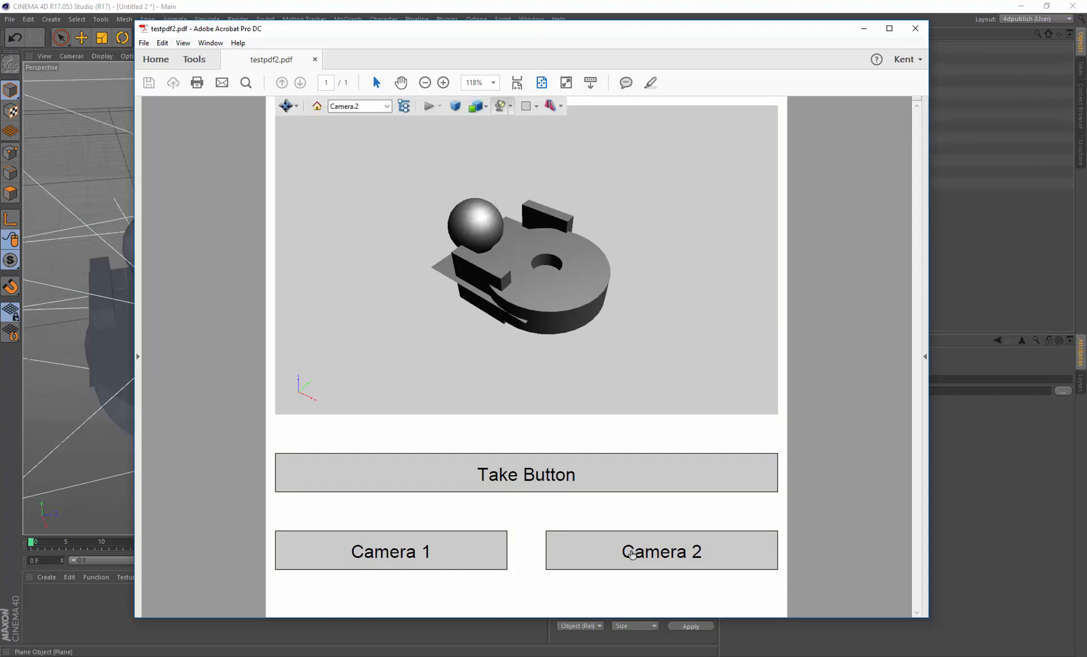
Step: Test Take Button in the exported PDF, orbiting the 3D view and triggering the button again to restore TakeCamera
left_click(532, 483)
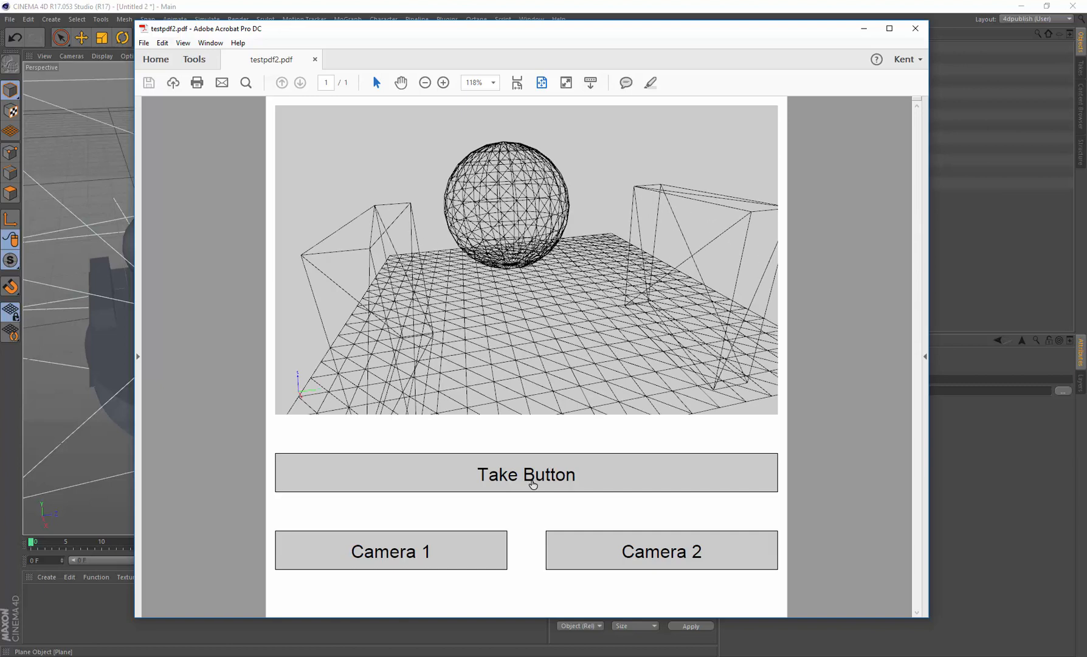
mouse_move(589, 369)
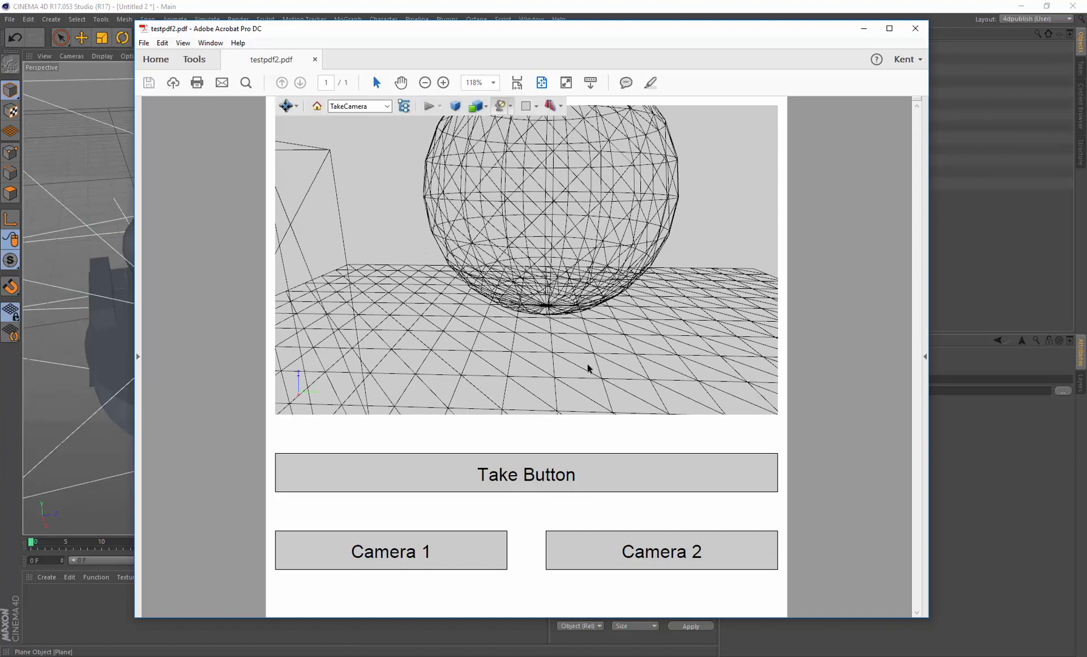
left_click_drag(526, 216, 560, 276)
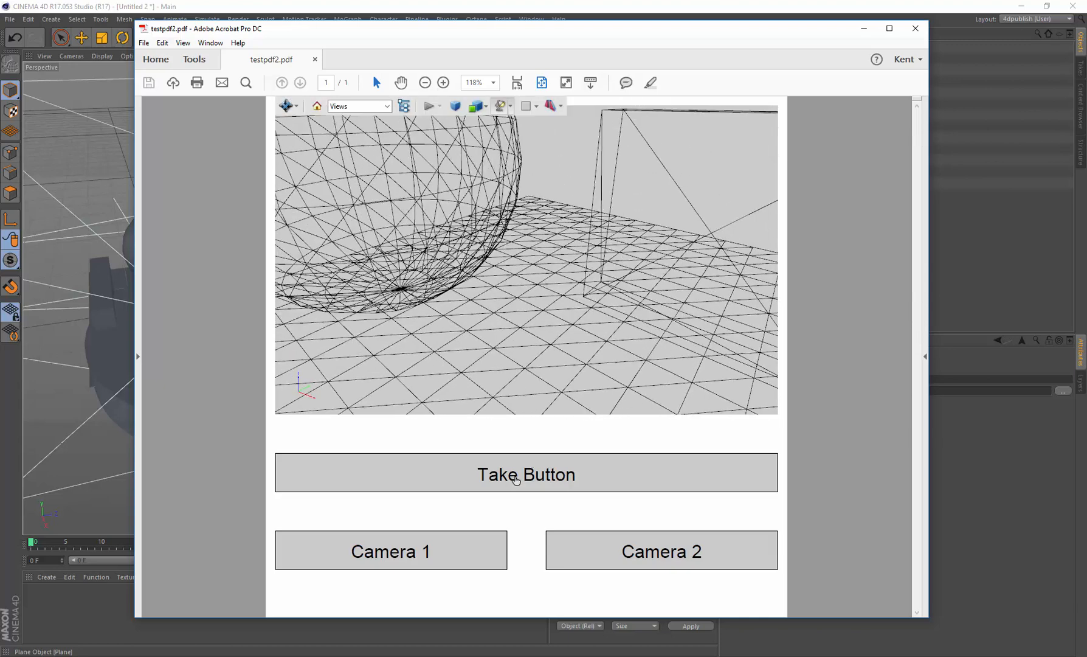
left_click(516, 475)
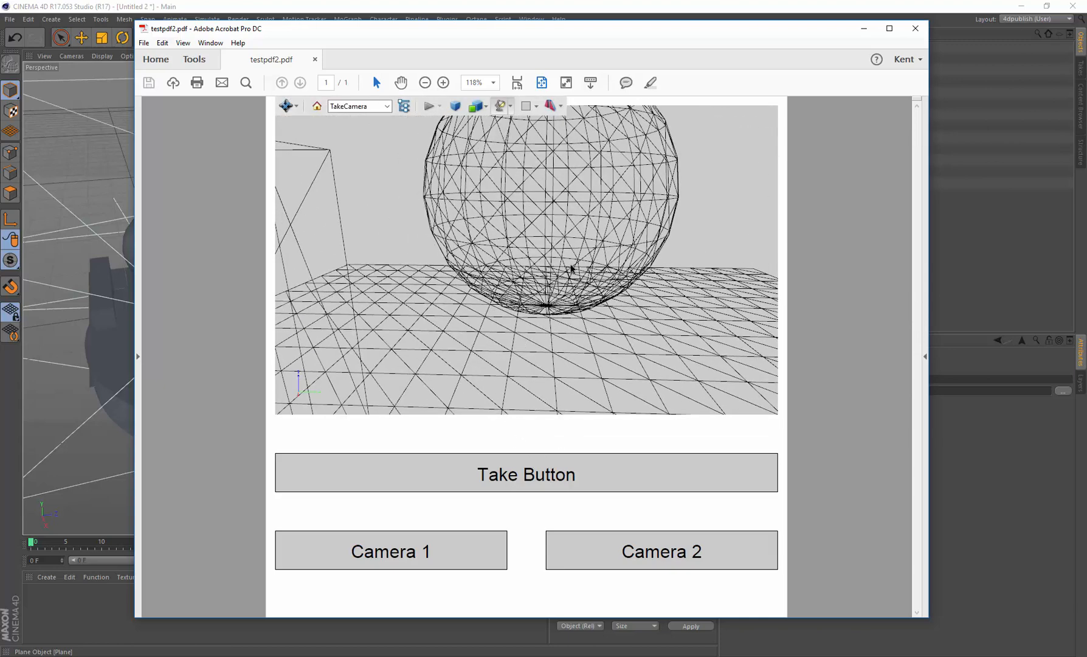
left_click_drag(569, 266, 583, 242)
Step: Test the Camera 1 and Camera 2 buttons in the PDF, alternating with Take Button to compare takes, shading and cameras
left_click(425, 558)
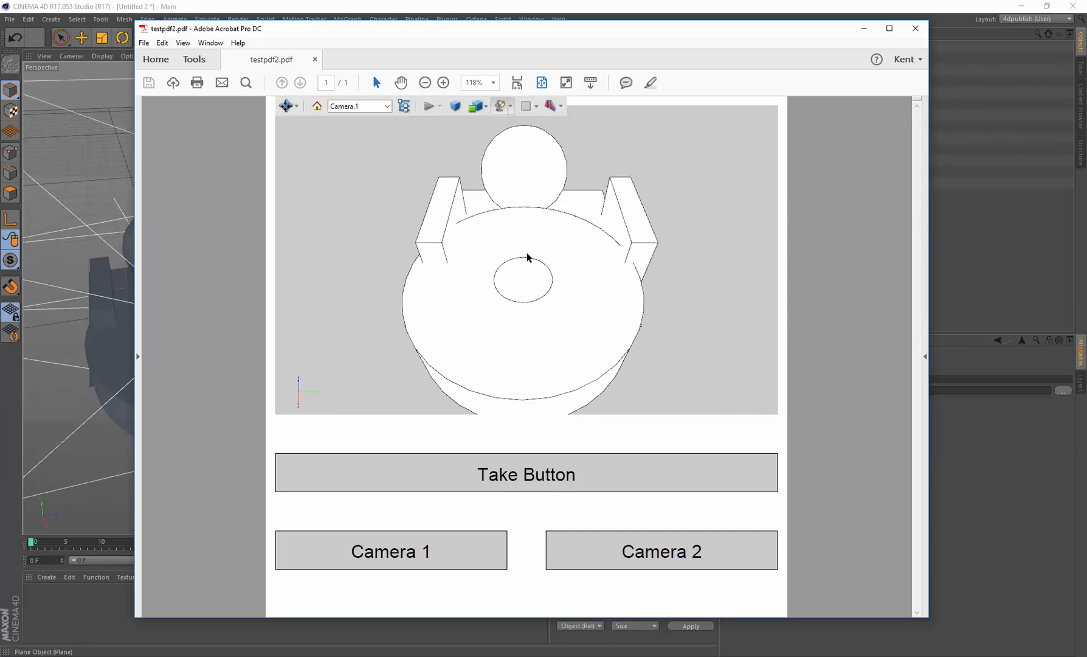
left_click(659, 544)
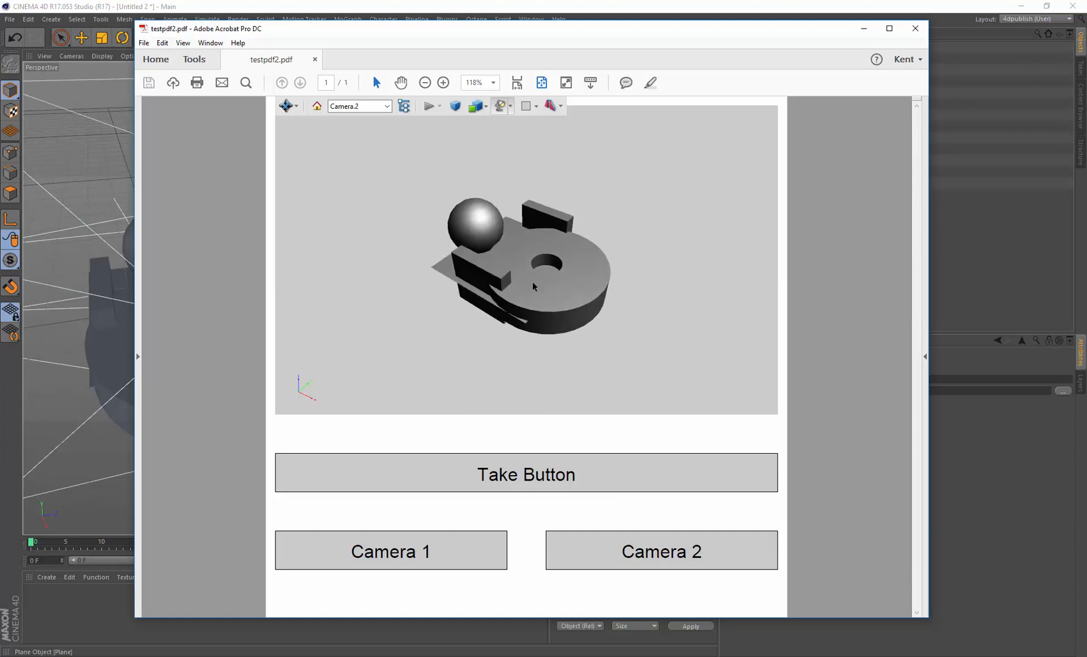
left_click(552, 475)
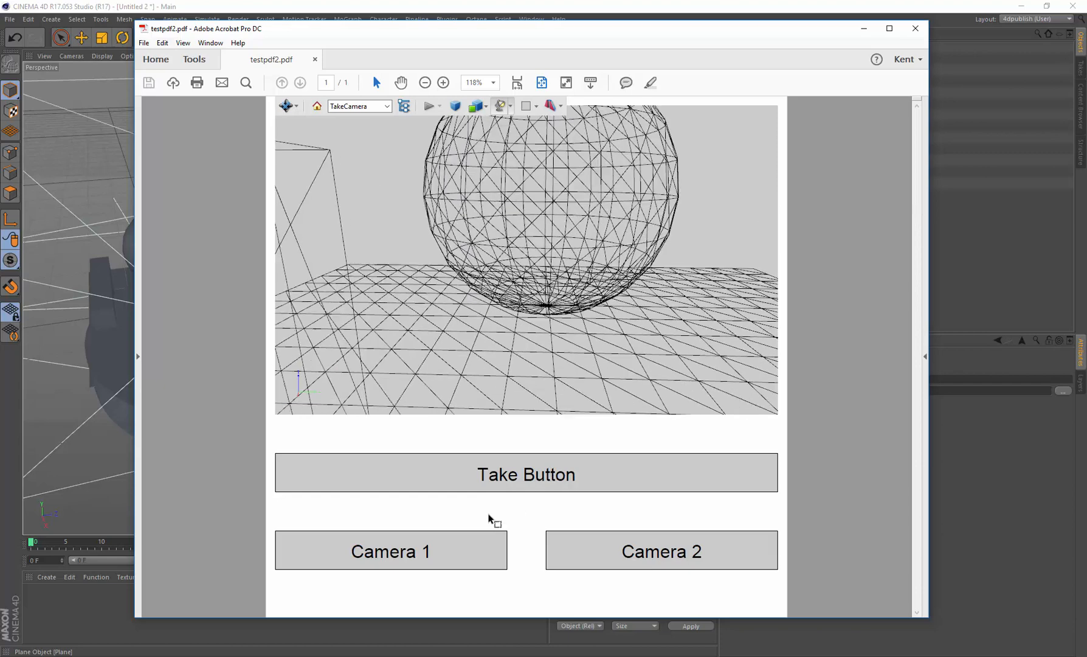
left_click(607, 565)
left_click(595, 476)
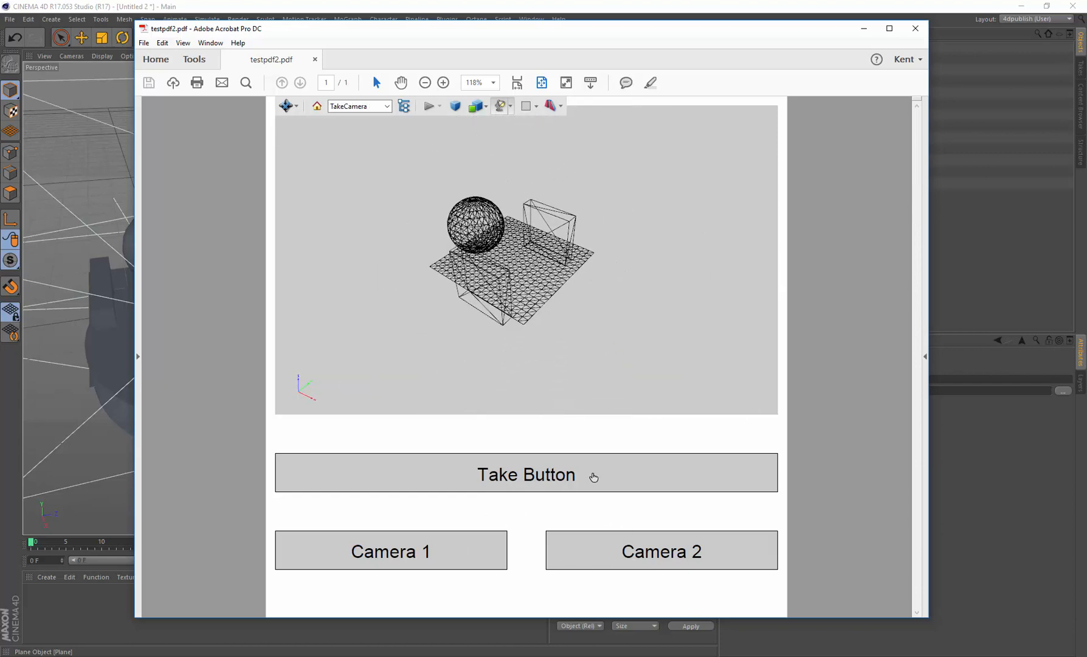
left_click(439, 549)
left_click(624, 555)
left_click(575, 480)
left_click(429, 560)
left_click(489, 480)
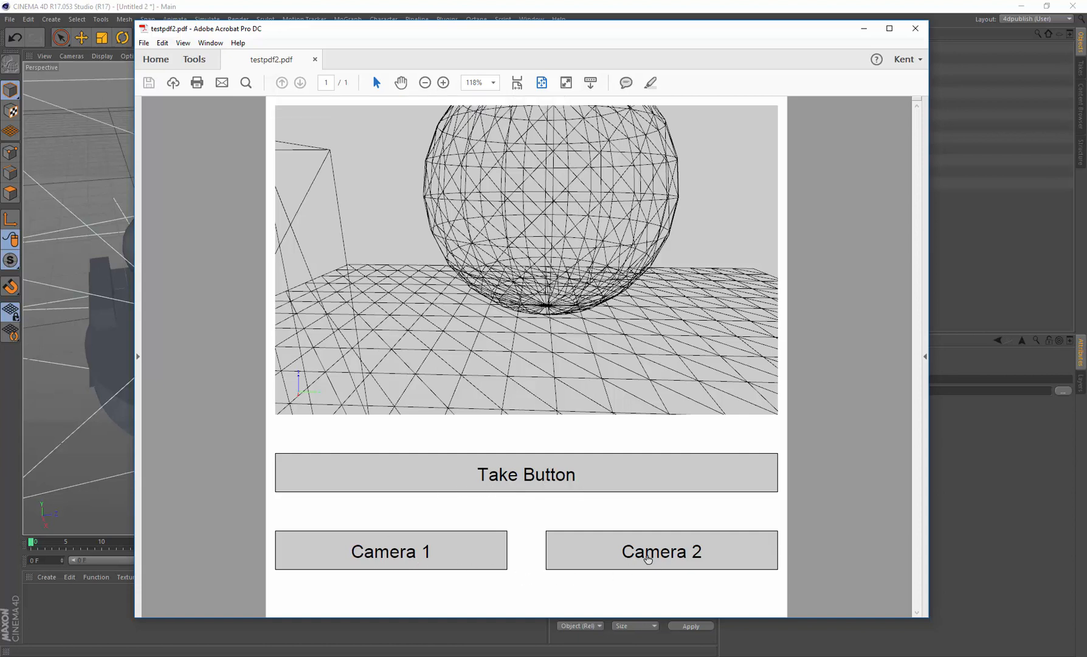
Step: Switch back to Cinema 4D and open the animation settings of TakeButton's PDF Button Tag, briefly rechecking the exported PDF in Acrobat
left_click(874, 28)
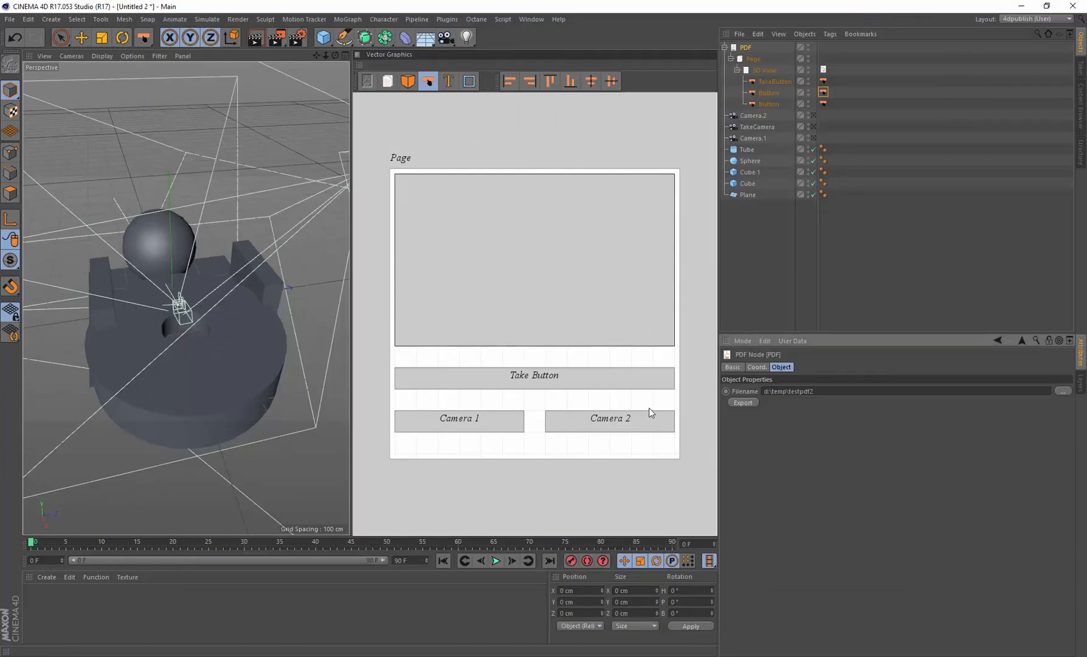
left_click(775, 82)
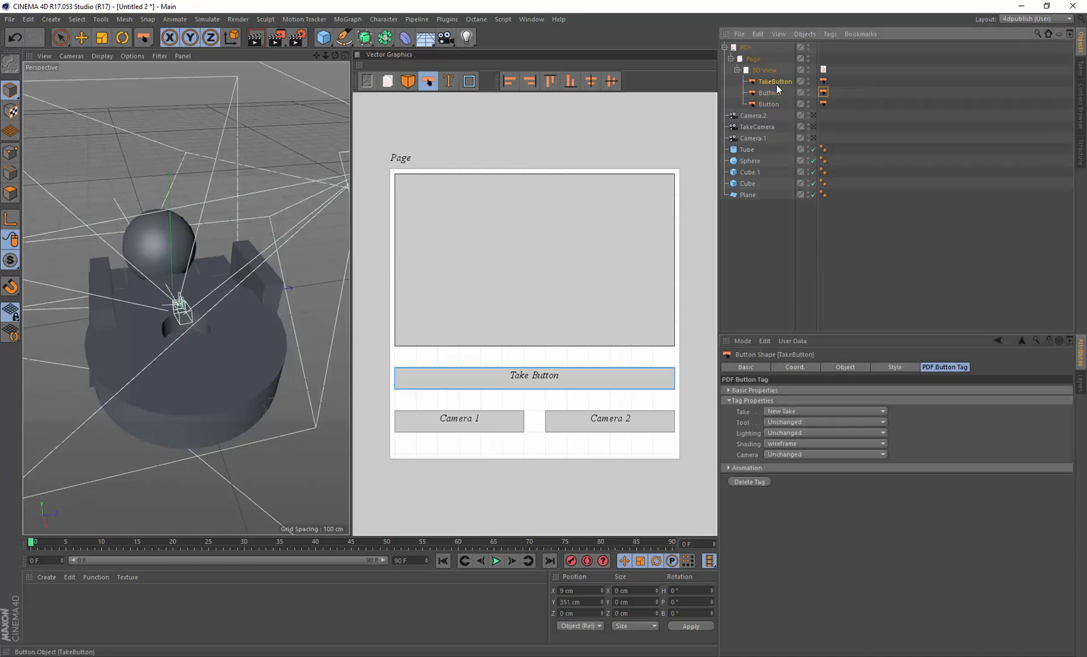
left_click(823, 80)
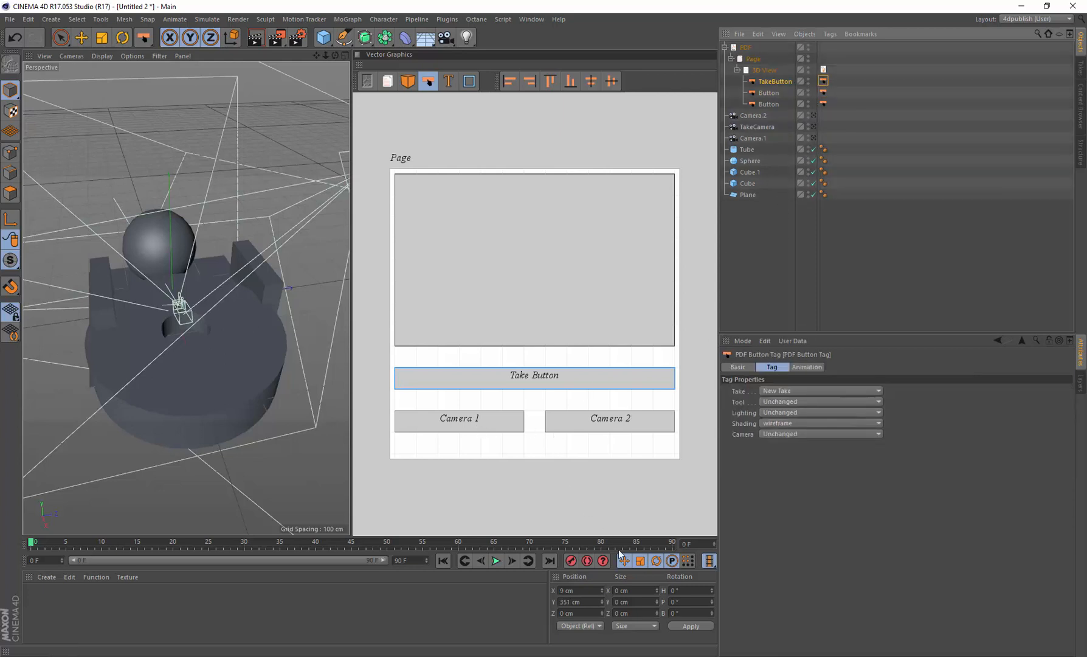
left_click(671, 656)
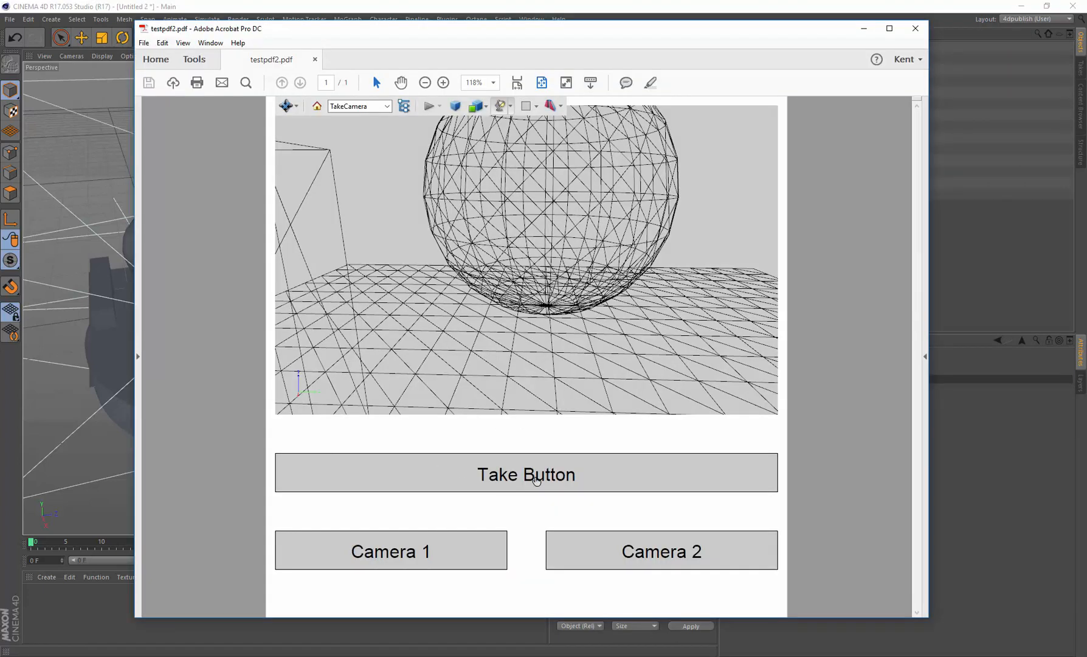
left_click(865, 27)
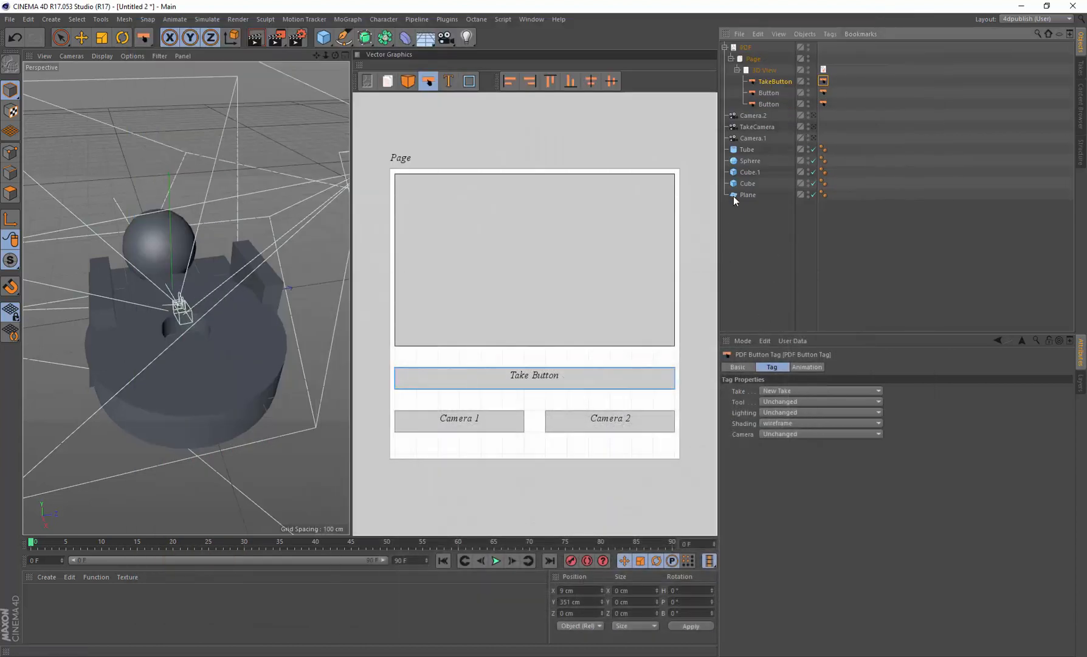
left_click(813, 365)
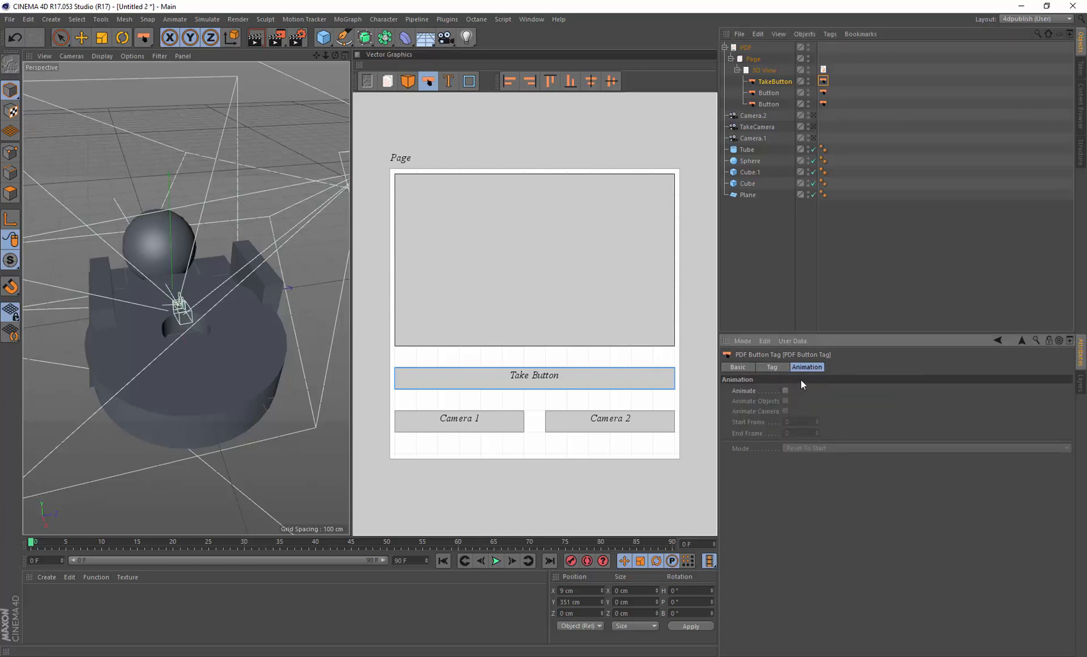